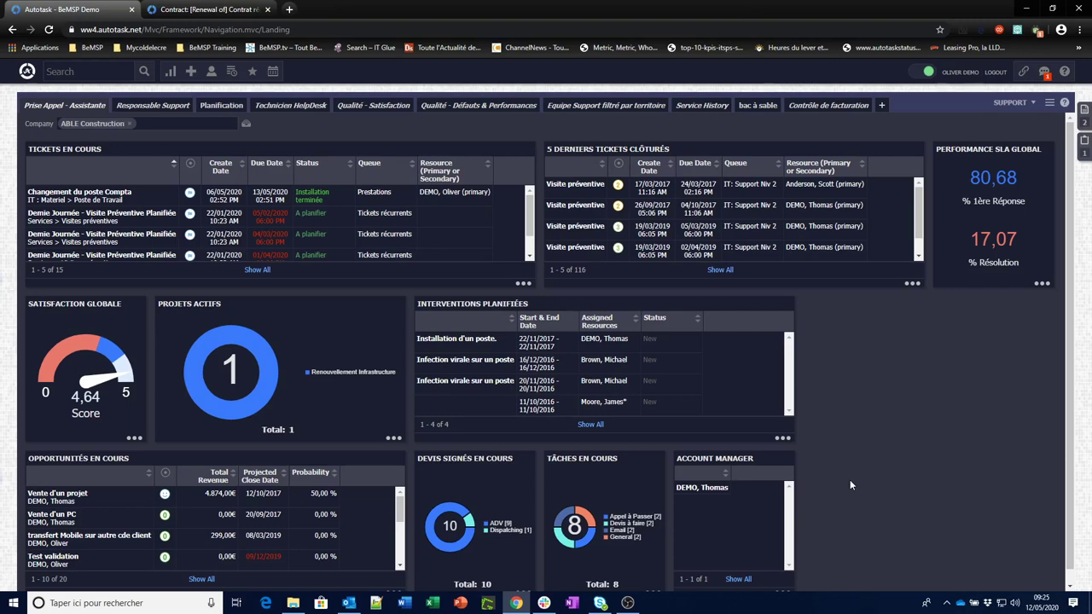
Review the billing roles with their hourly rates and exclusion settings in the Resources/Users (HR) admin settings
{"action": "mouse_move", "coordinate": [27, 79]}
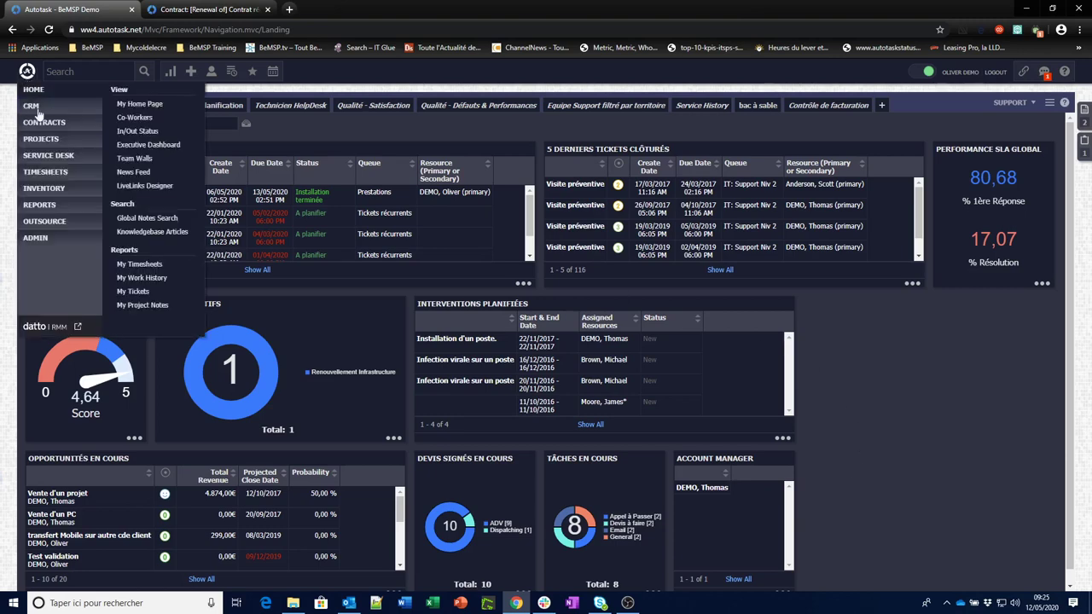
{"action": "left_click", "coordinate": [35, 240]}
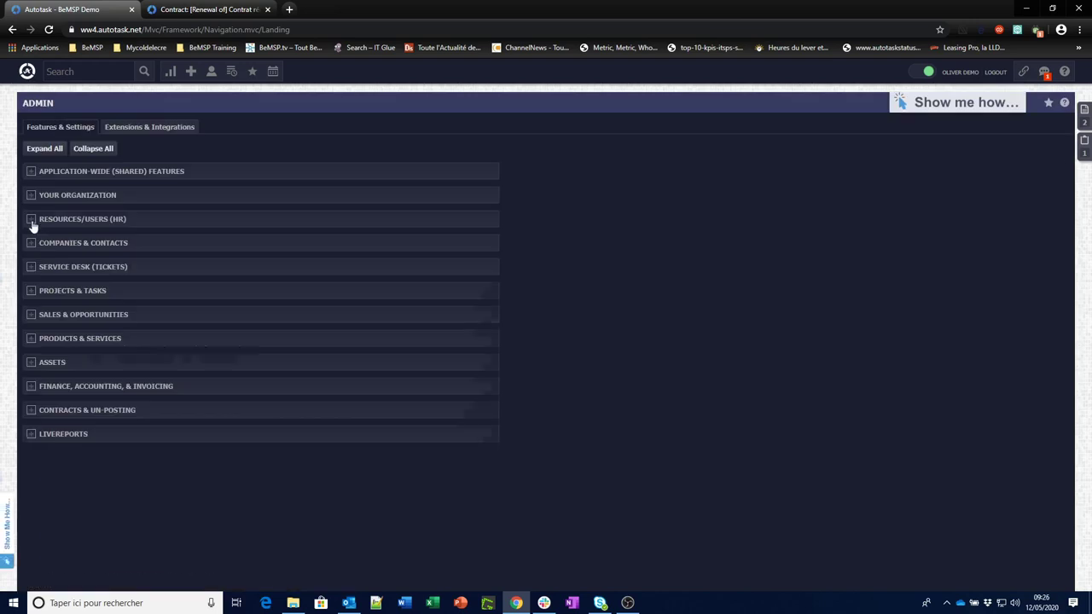
{"action": "left_click", "coordinate": [32, 221]}
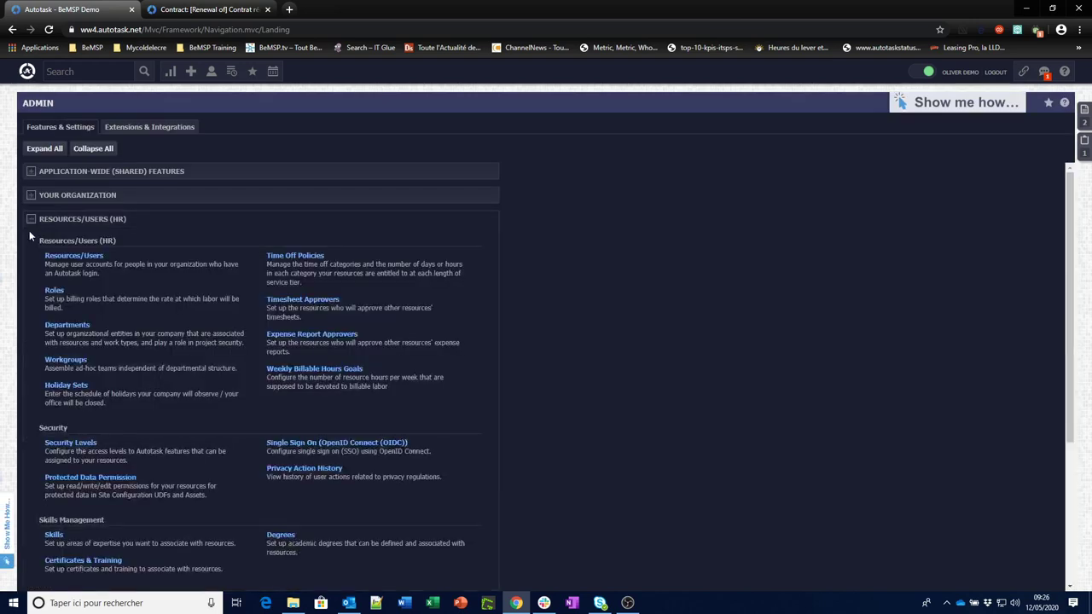
{"action": "left_click", "coordinate": [54, 291]}
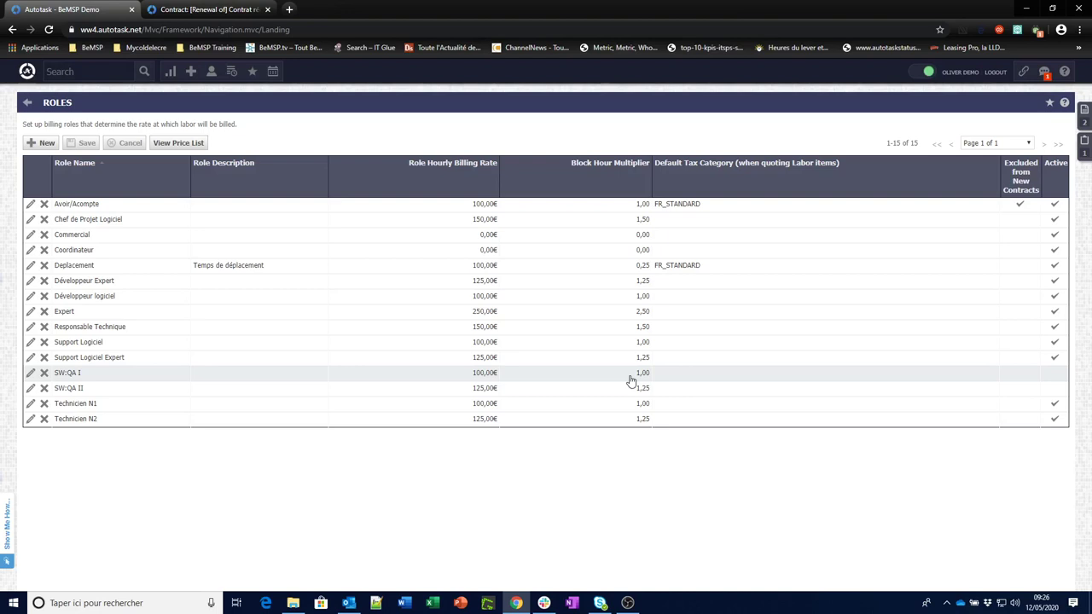
{"action": "left_click", "coordinate": [27, 103]}
{"action": "left_click", "coordinate": [31, 219]}
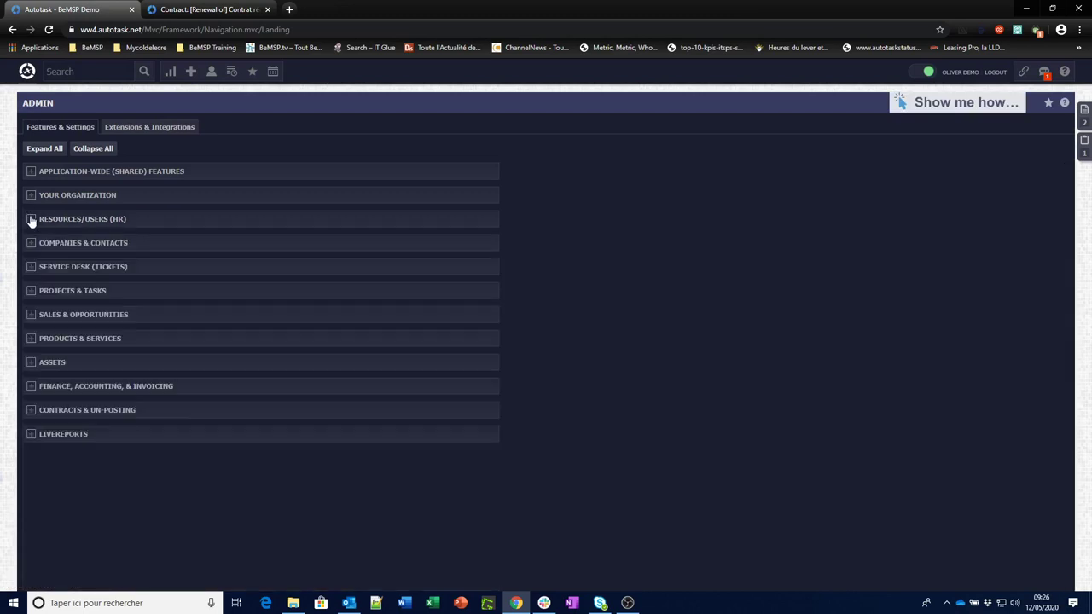
Examine the Excluded from New Contracts option of the "1. Prestation forfaitaire" work type in the billing codes, discarding any edits
{"action": "left_click", "coordinate": [30, 388]}
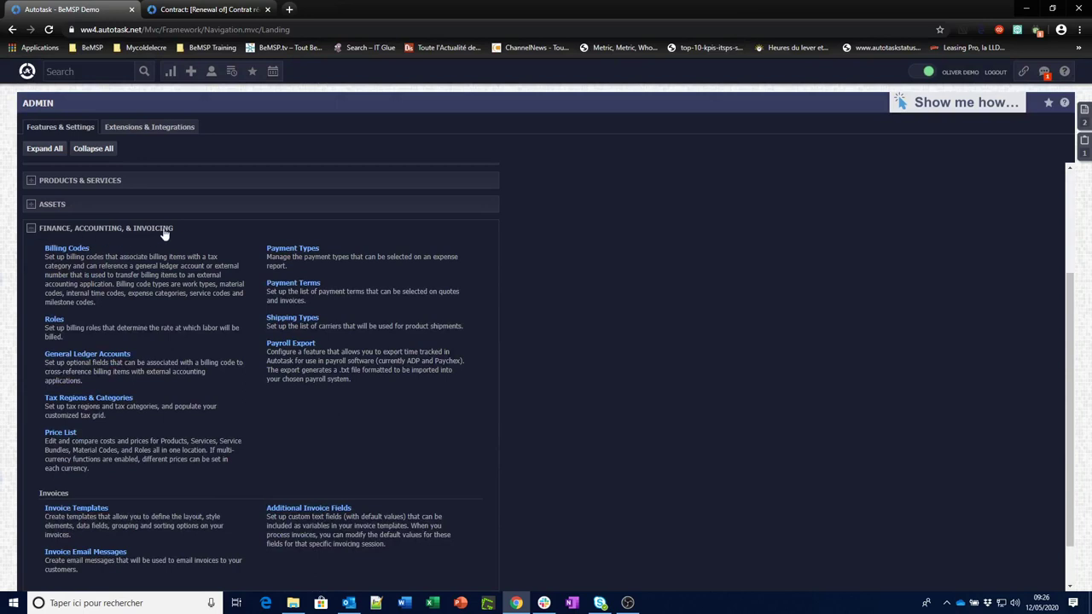
{"action": "left_click", "coordinate": [74, 251]}
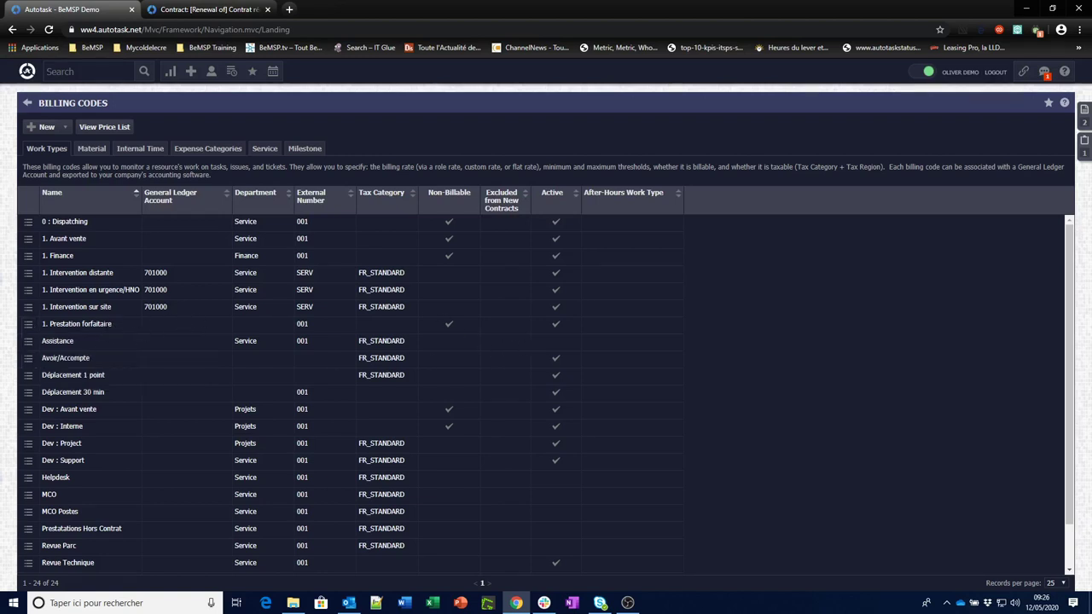
{"action": "left_click", "coordinate": [29, 324]}
{"action": "left_click", "coordinate": [52, 344]}
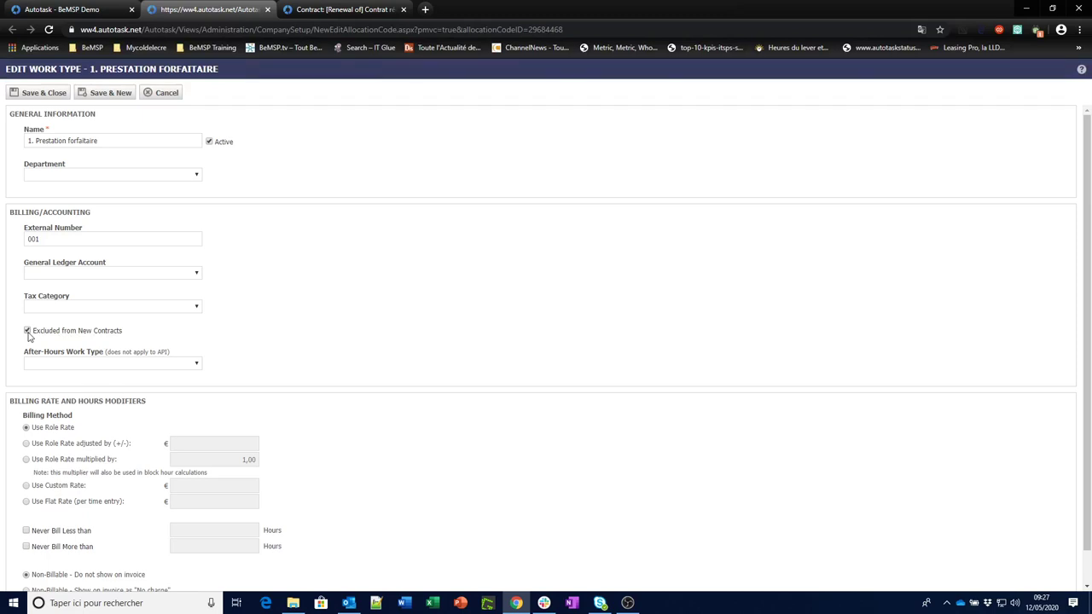
{"action": "left_click", "coordinate": [28, 330]}
{"action": "left_click", "coordinate": [162, 94]}
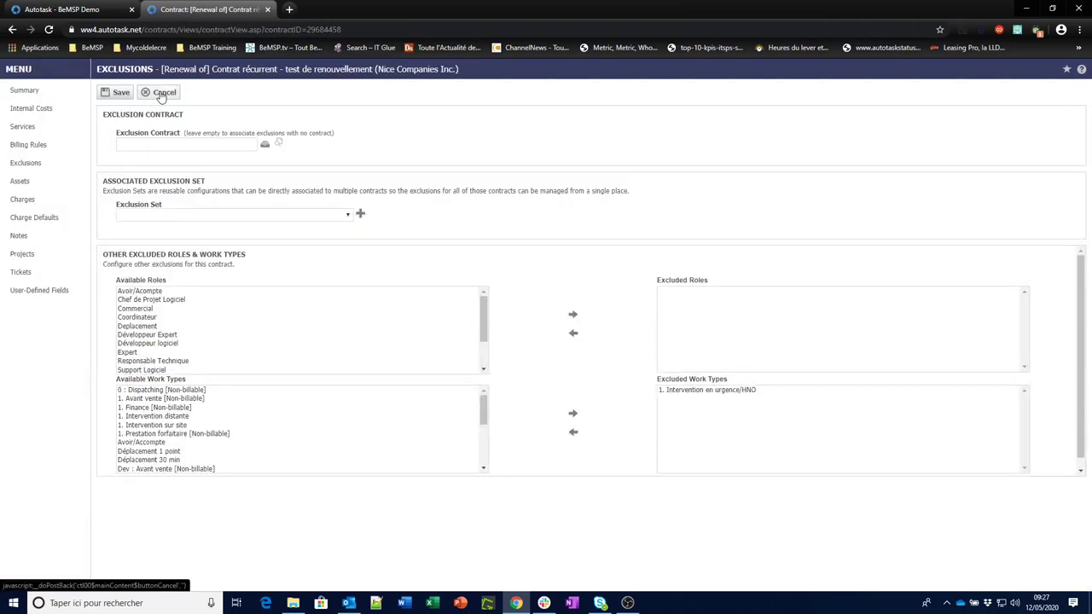
{"action": "left_click", "coordinate": [67, 10]}
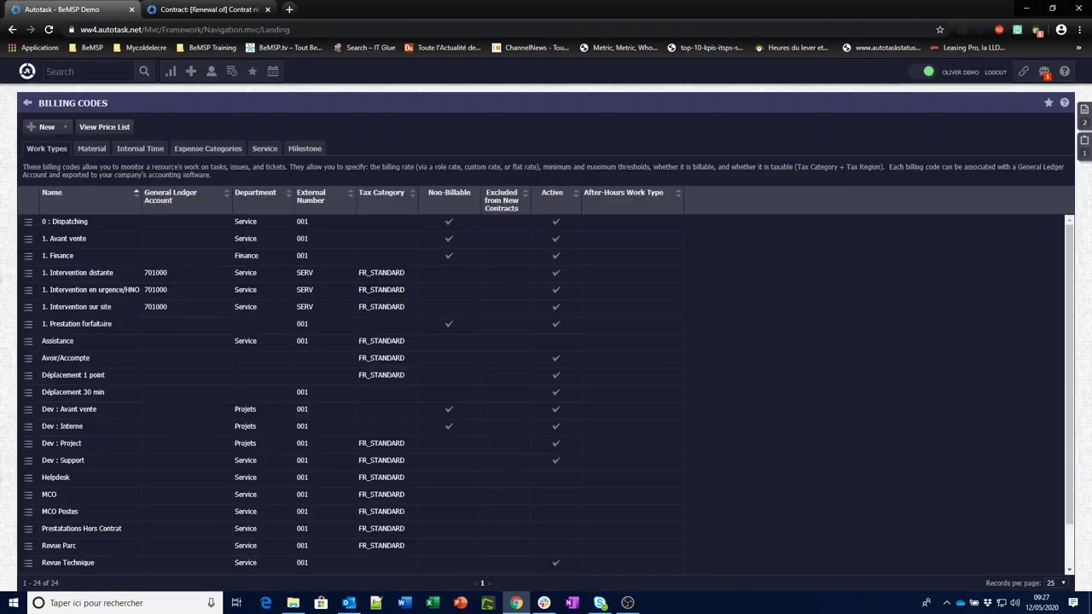
{"action": "left_click", "coordinate": [31, 340]}
{"action": "left_click", "coordinate": [28, 103]}
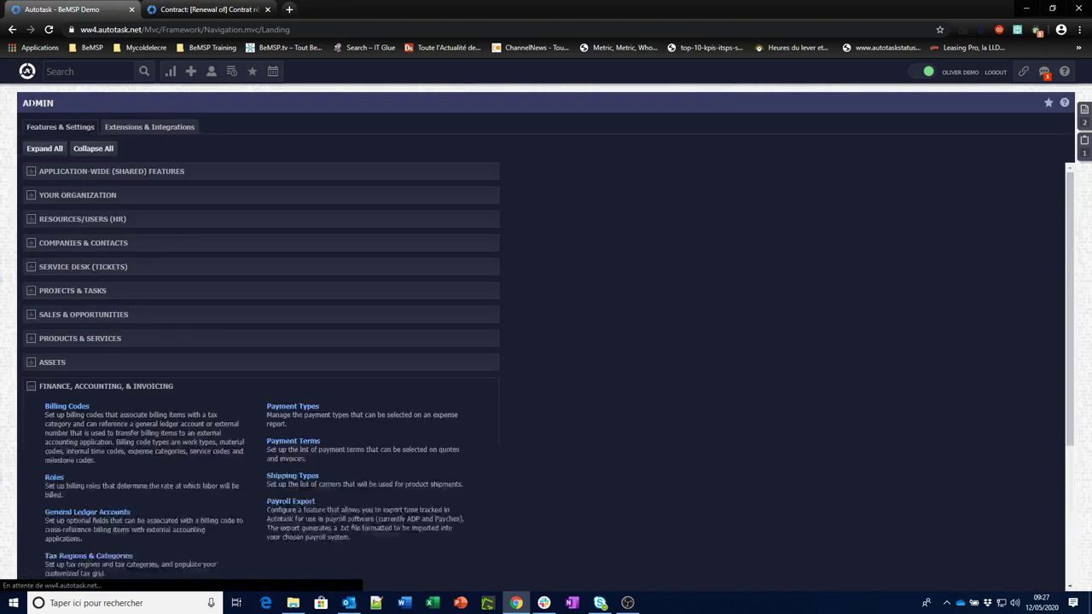
Turn off Excluded from New Contracts for the Avoir/Acompte role, save it and return to the collapsed admin settings
{"action": "left_click", "coordinate": [30, 222]}
{"action": "left_click", "coordinate": [53, 290]}
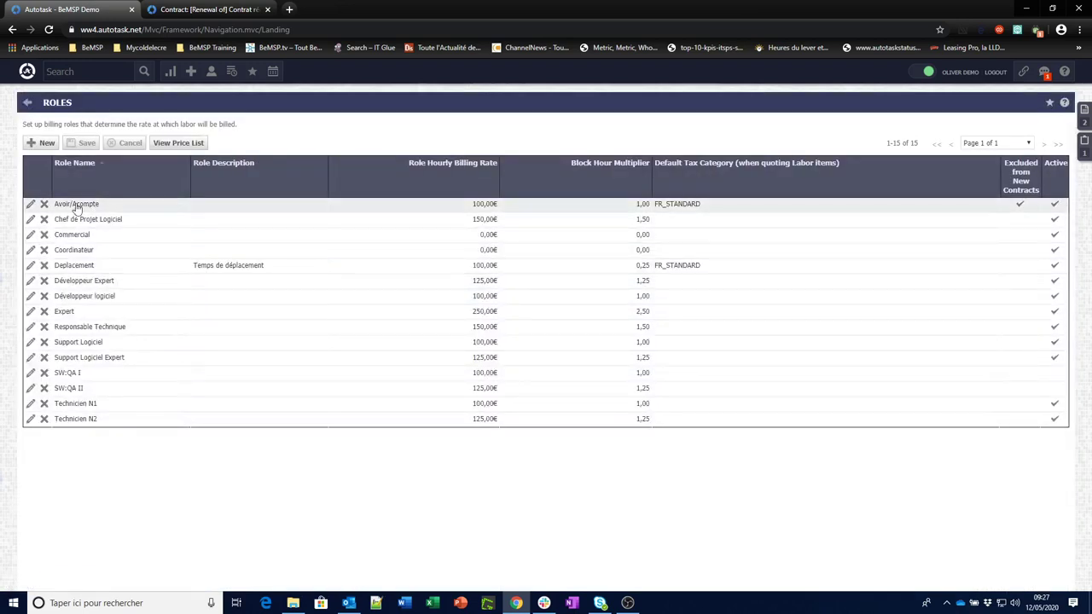
{"action": "left_click", "coordinate": [31, 206]}
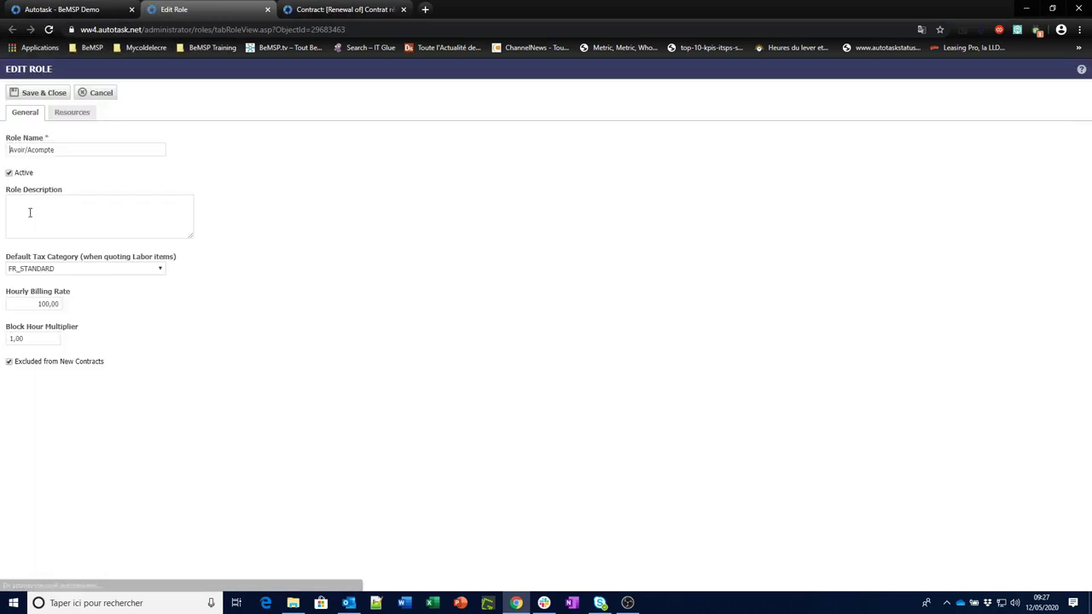
{"action": "left_click", "coordinate": [8, 362]}
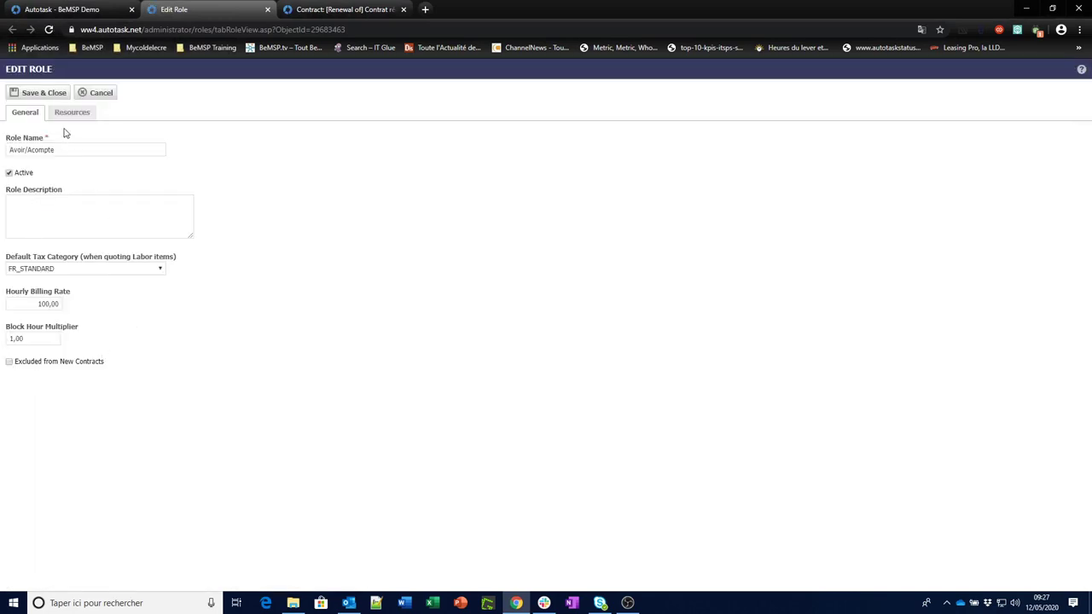
{"action": "left_click", "coordinate": [50, 94]}
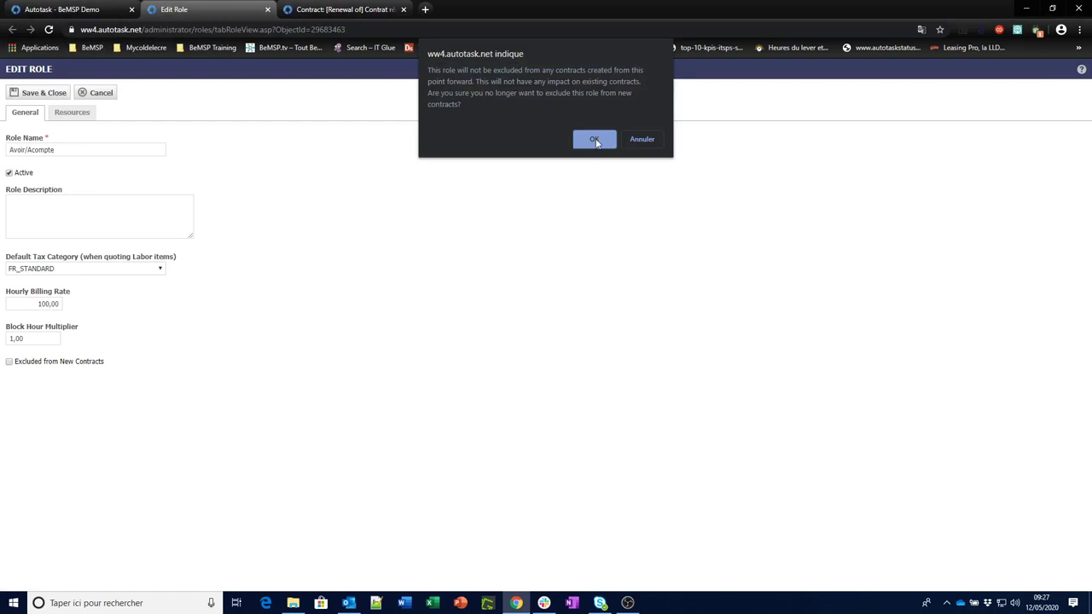
{"action": "left_click", "coordinate": [580, 140]}
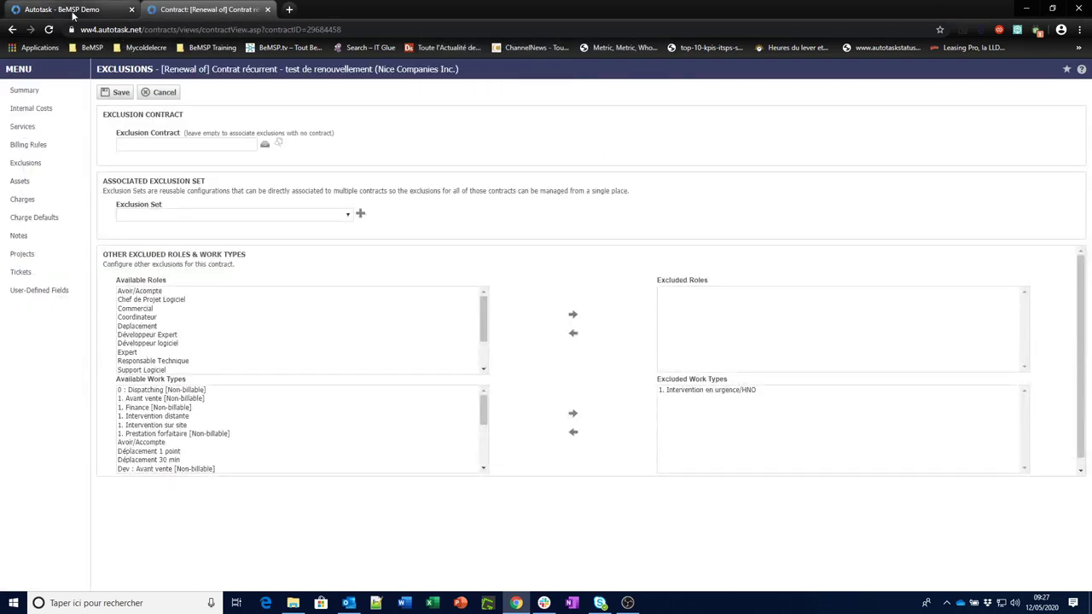
{"action": "left_click", "coordinate": [73, 11]}
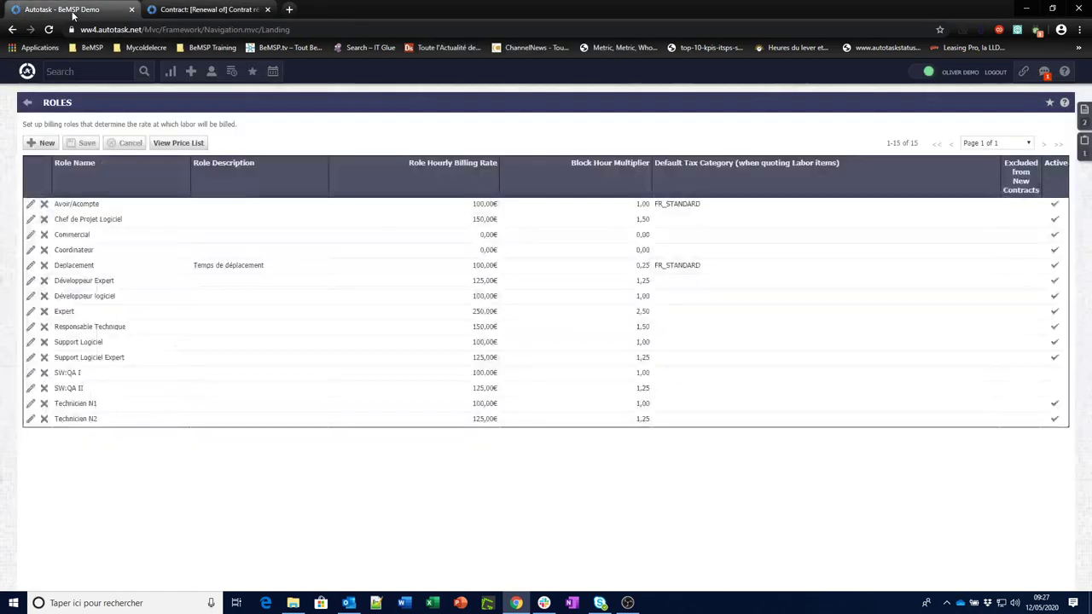
{"action": "left_click", "coordinate": [27, 103]}
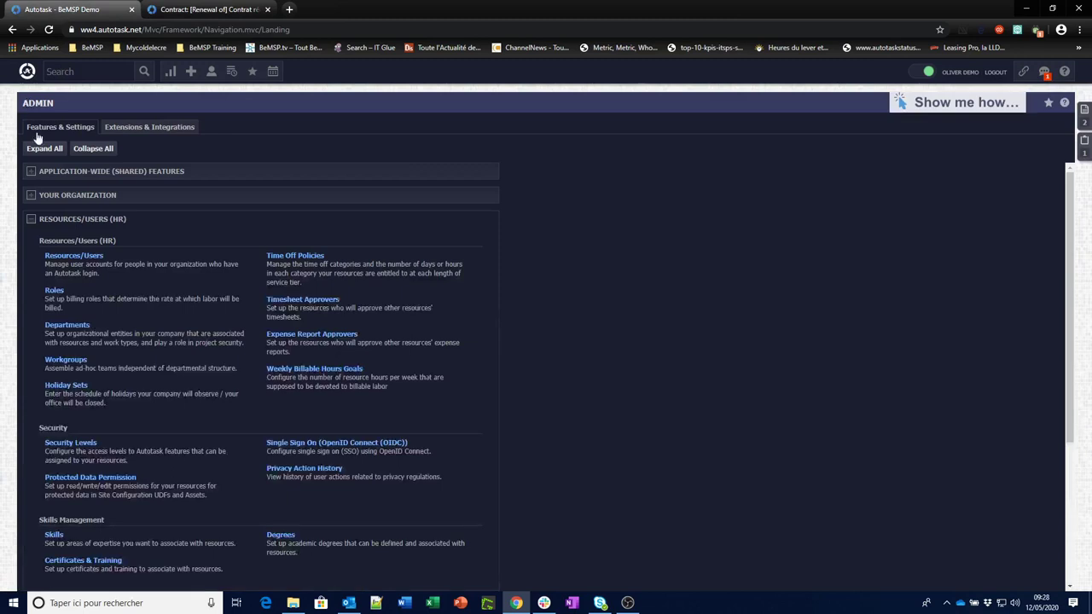
{"action": "left_click", "coordinate": [32, 221]}
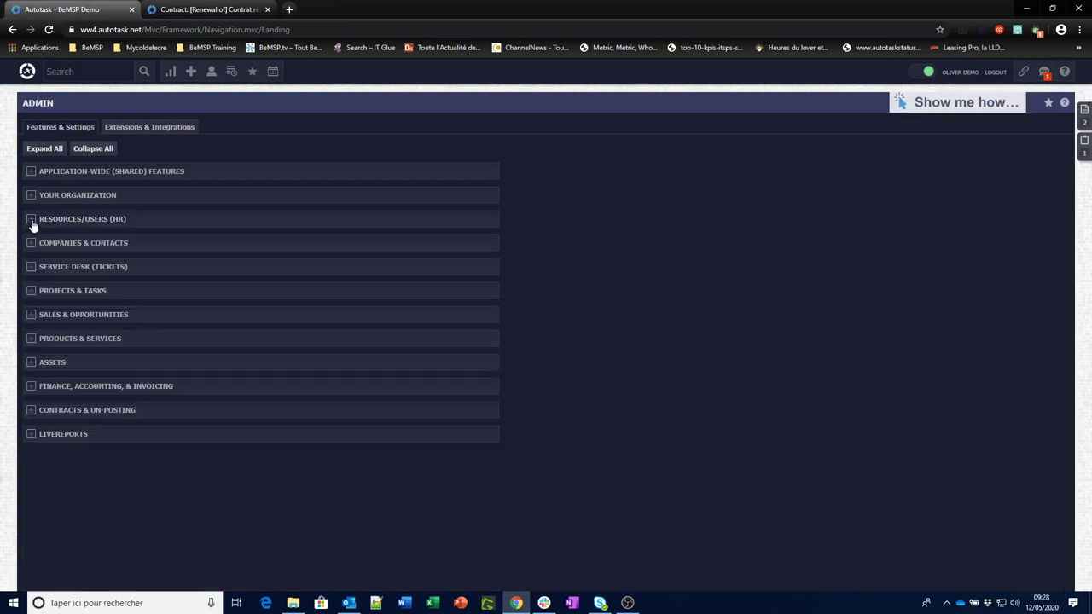
Examine the excluded roles and work types of the contract exclusion set "Exclusion Services Managés"
{"action": "left_click", "coordinate": [31, 411]}
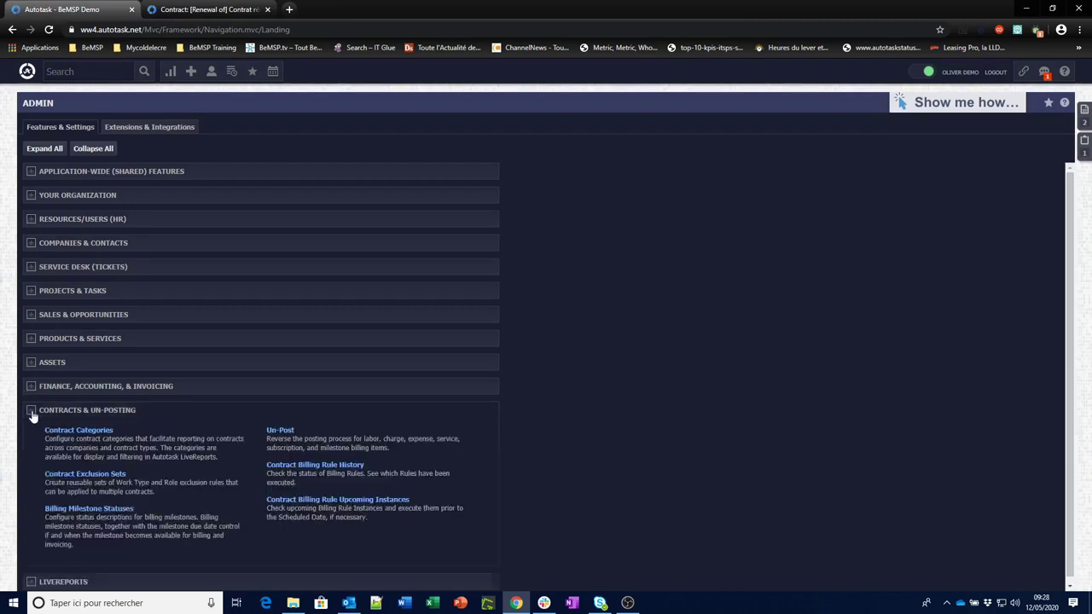
{"action": "left_click", "coordinate": [87, 477]}
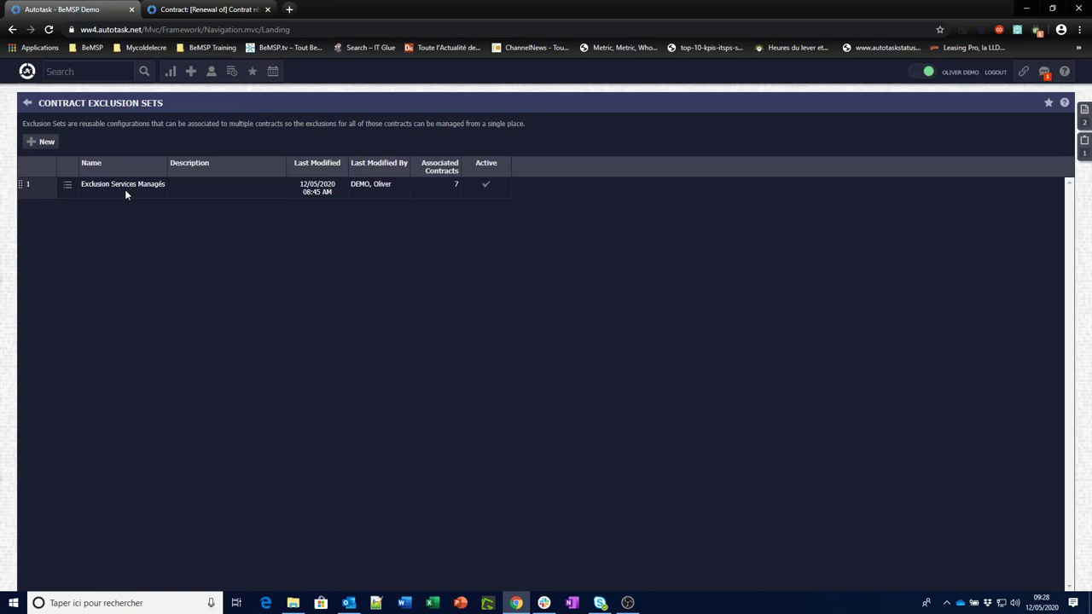
{"action": "mouse_move", "coordinate": [64, 184]}
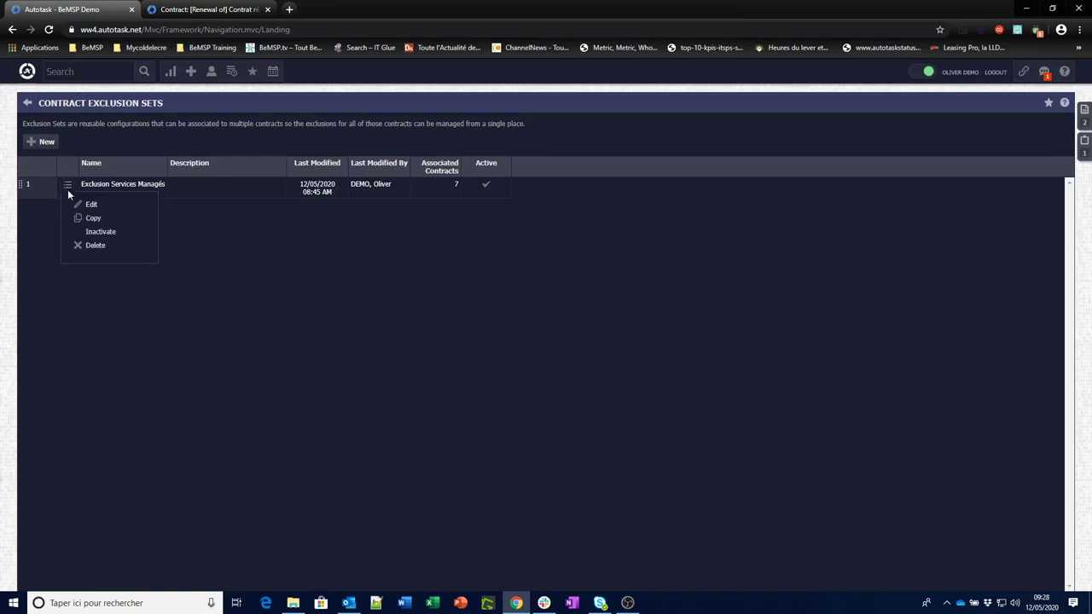
{"action": "left_click", "coordinate": [96, 210]}
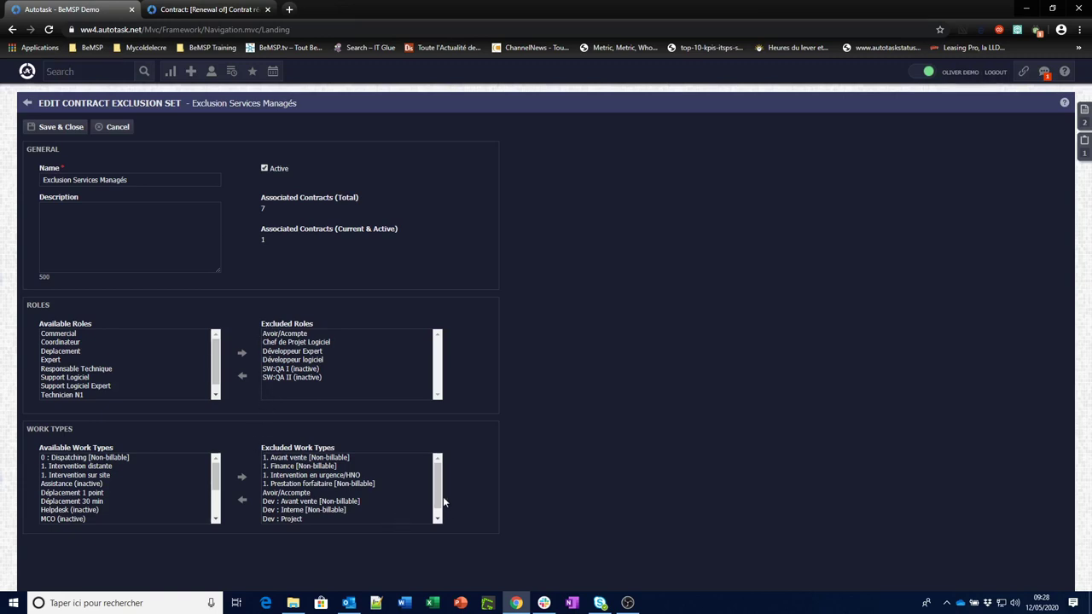
{"action": "left_click_drag", "start_coordinate": [442, 496], "coordinate": [430, 467]}
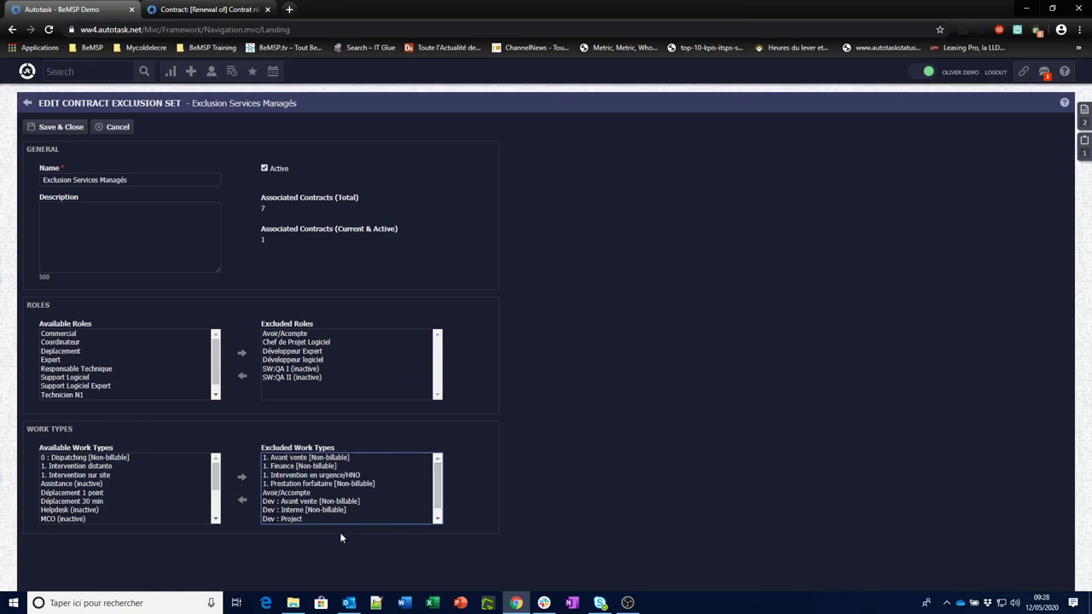
{"action": "left_click", "coordinate": [62, 127]}
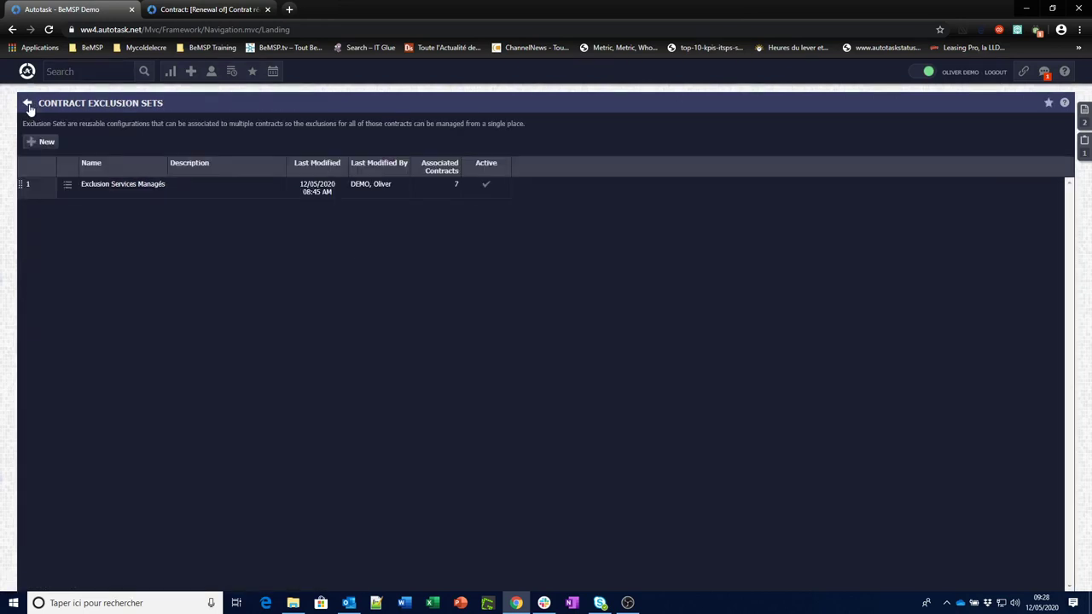
{"action": "left_click", "coordinate": [27, 104]}
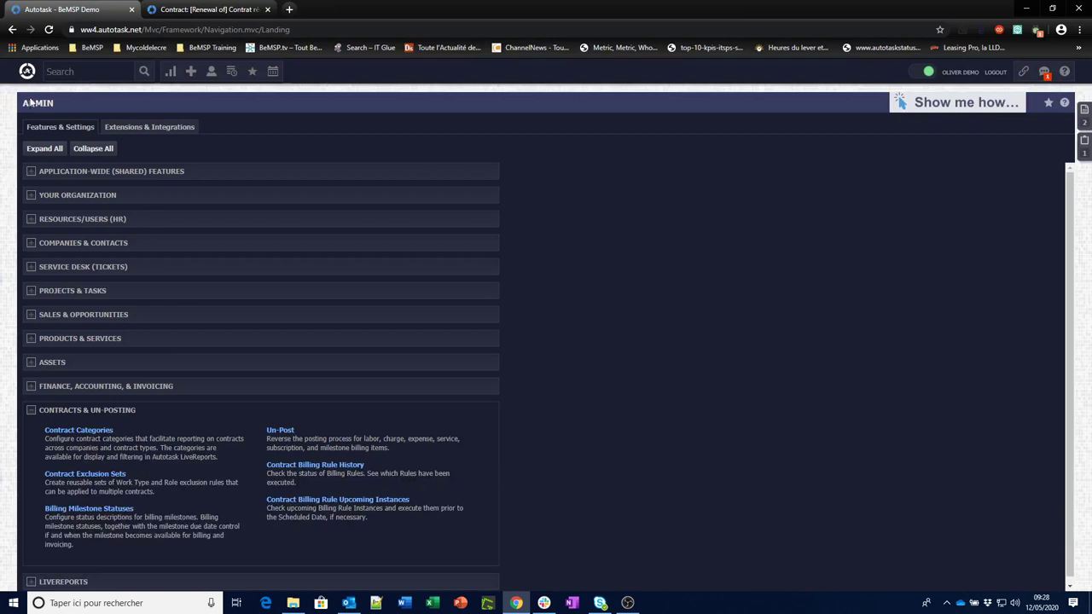
Search for active contracts with a start date on or after 01/01/2020
{"action": "left_click", "coordinate": [26, 73]}
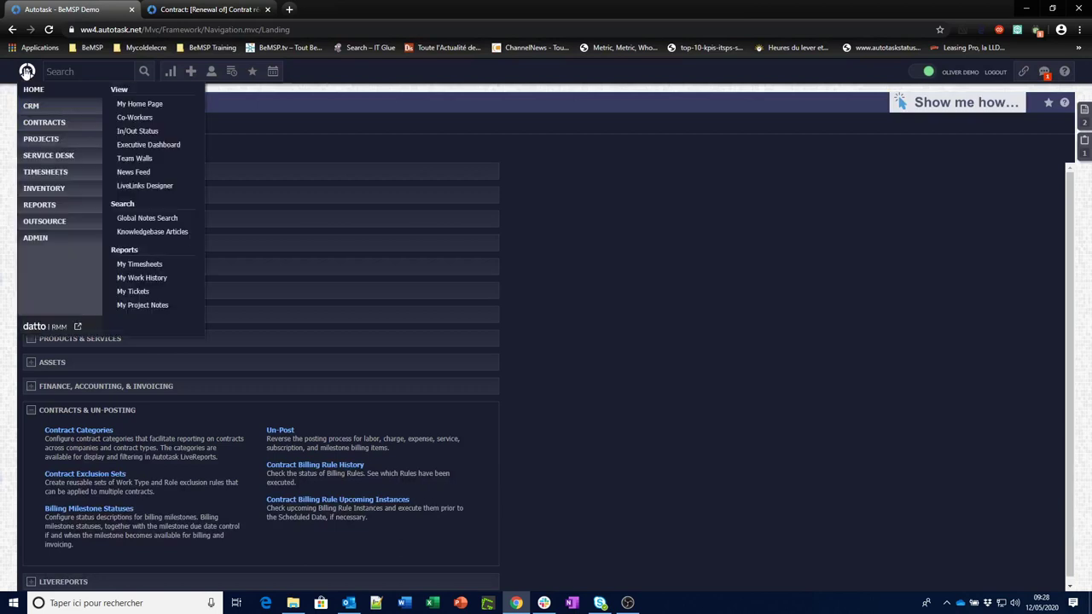
{"action": "left_click", "coordinate": [40, 128]}
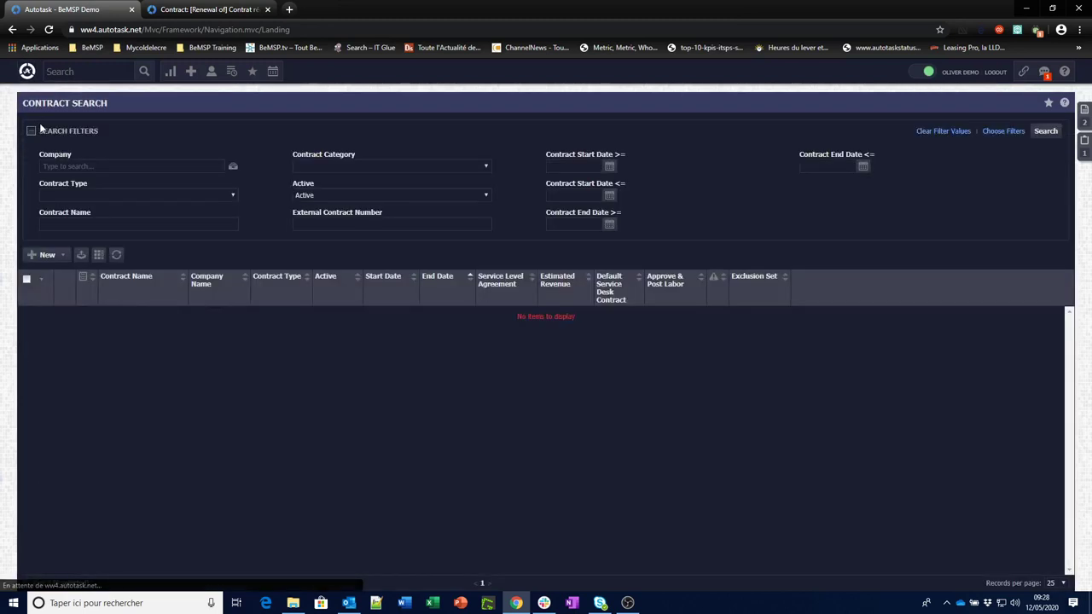
{"action": "left_click", "coordinate": [610, 168]}
{"action": "left_click", "coordinate": [616, 184]}
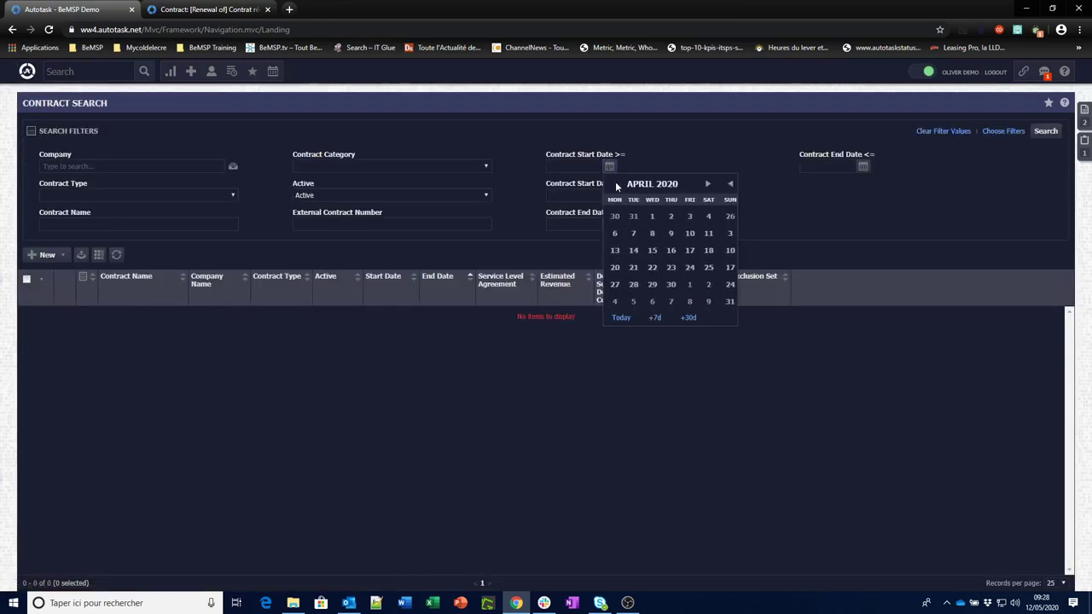
{"action": "left_click", "coordinate": [615, 184]}
{"action": "left_click", "coordinate": [615, 184]}
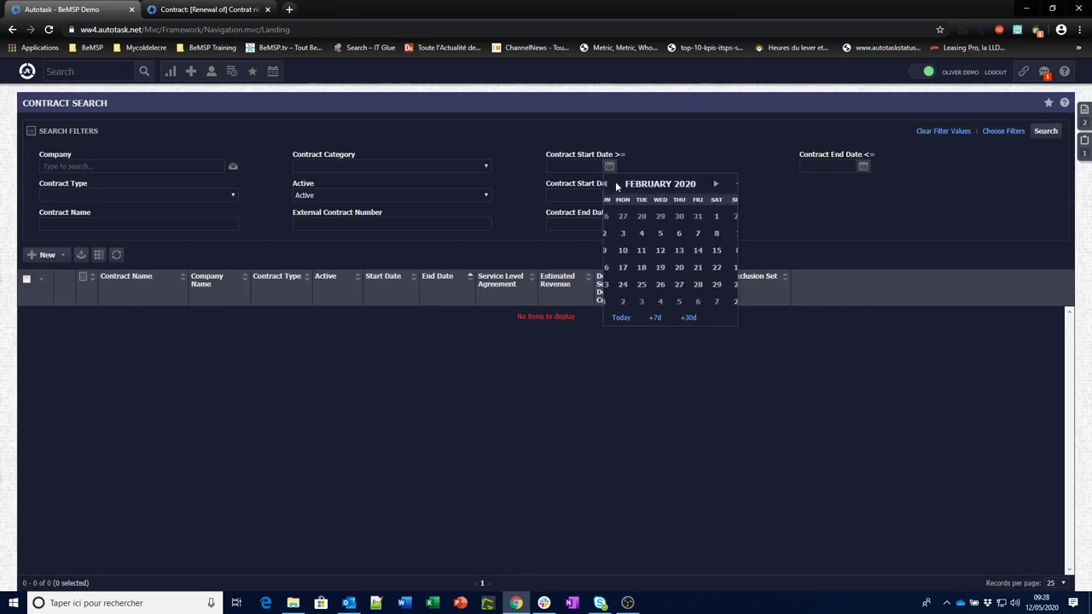
{"action": "left_click", "coordinate": [615, 184]}
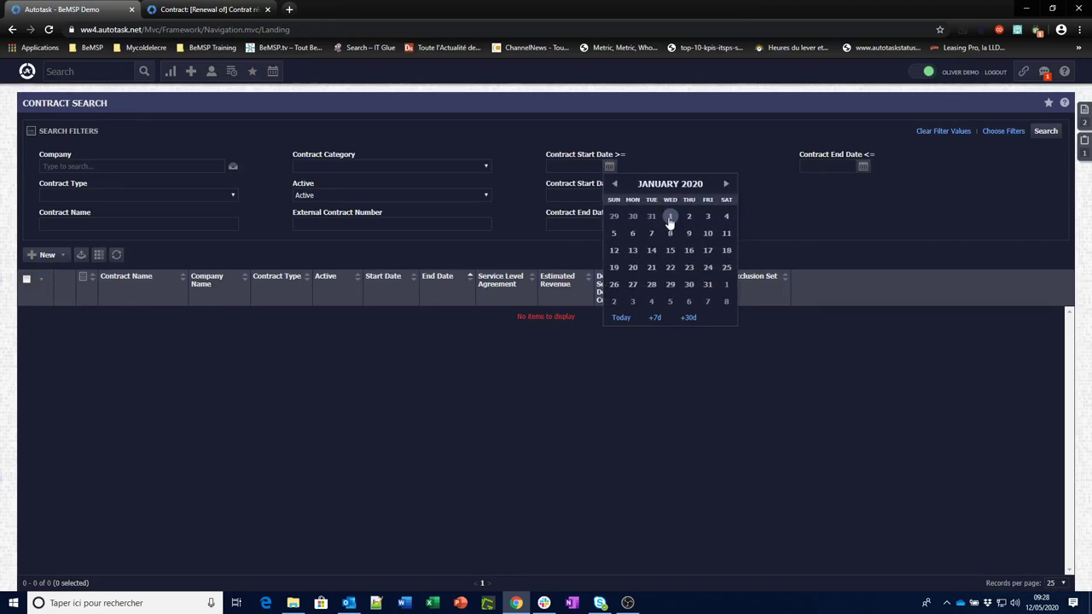
{"action": "left_click", "coordinate": [671, 217]}
{"action": "left_click", "coordinate": [1045, 130]}
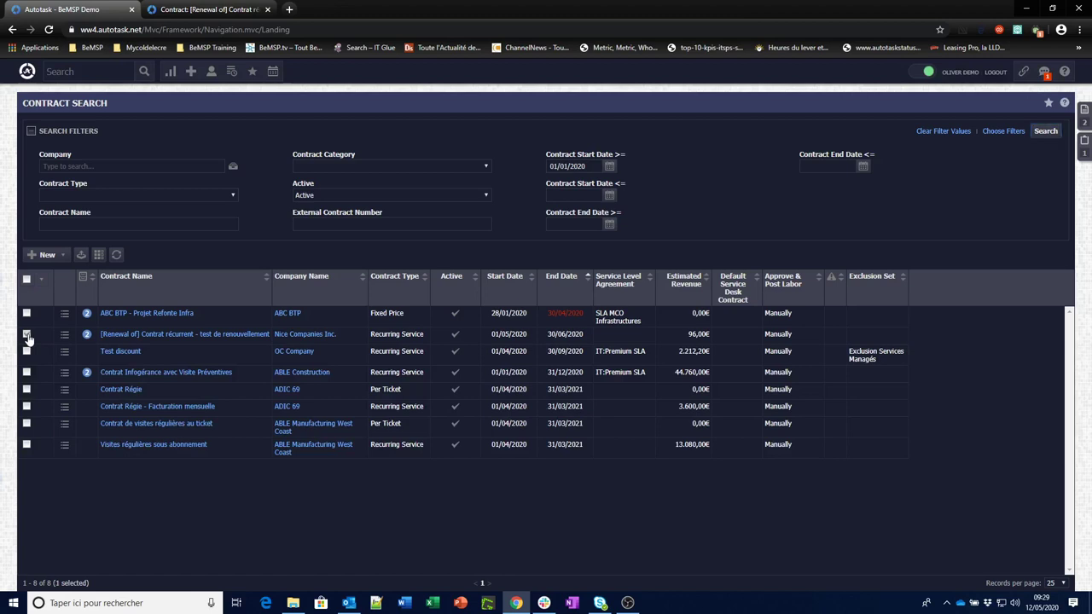
Associate the exclusion set "Exclusion Services Managés" with the two selected contracts, removing any existing duplicate exclusions, and save
{"action": "left_click", "coordinate": [42, 280]}
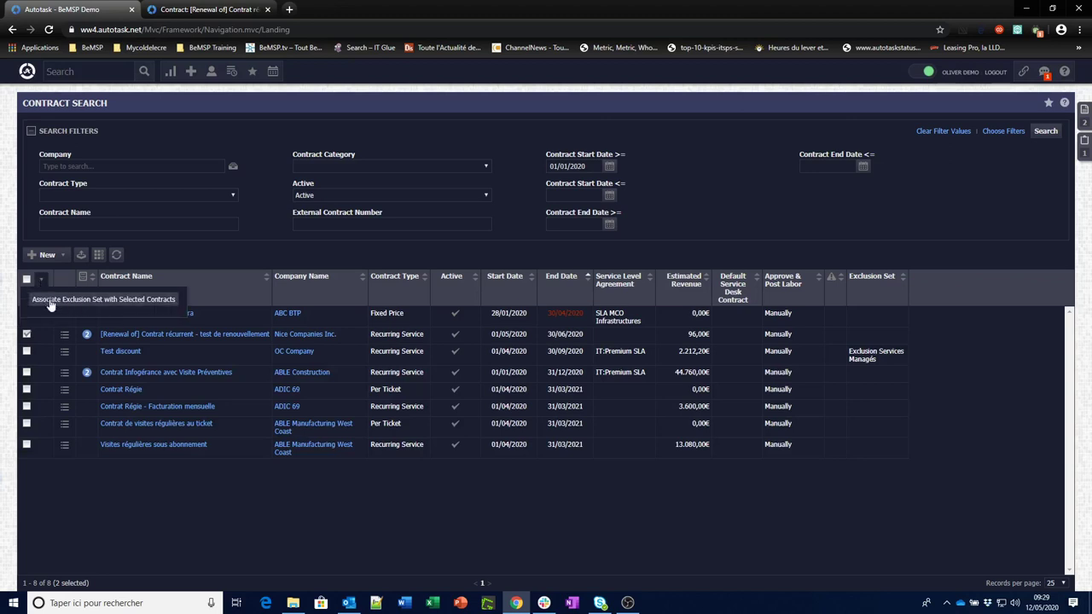
{"action": "left_click", "coordinate": [50, 301]}
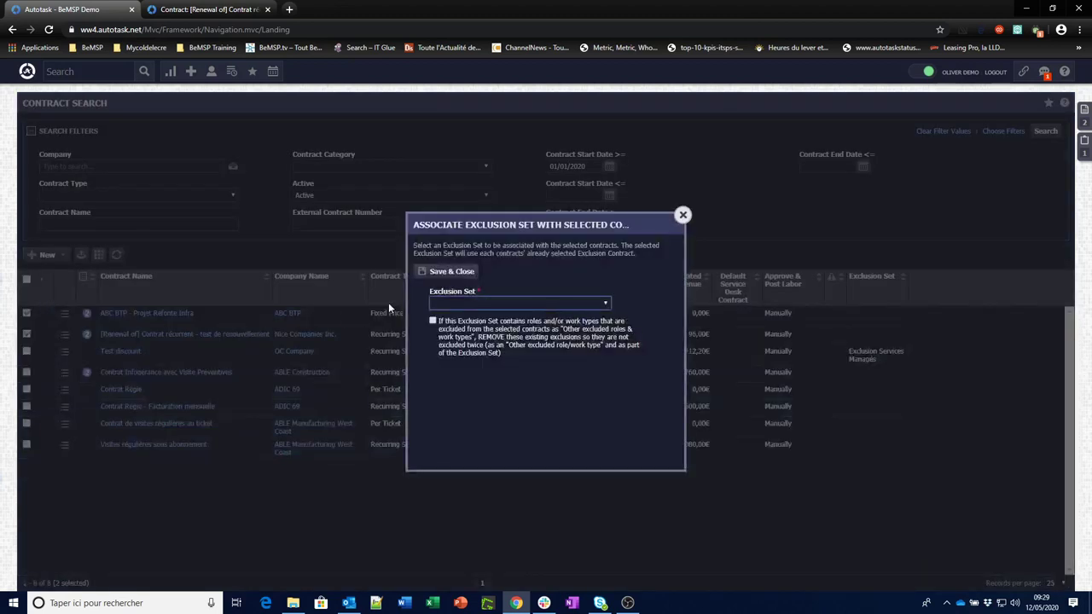
{"action": "left_click", "coordinate": [449, 305]}
{"action": "left_click", "coordinate": [460, 317]}
{"action": "left_click", "coordinate": [433, 321]}
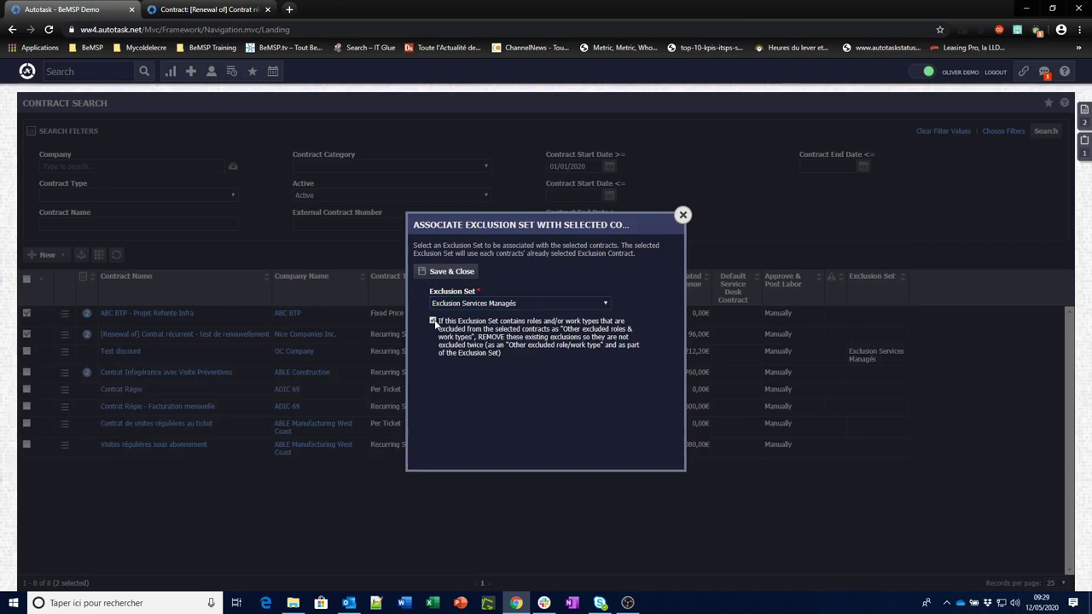
{"action": "left_click", "coordinate": [449, 273]}
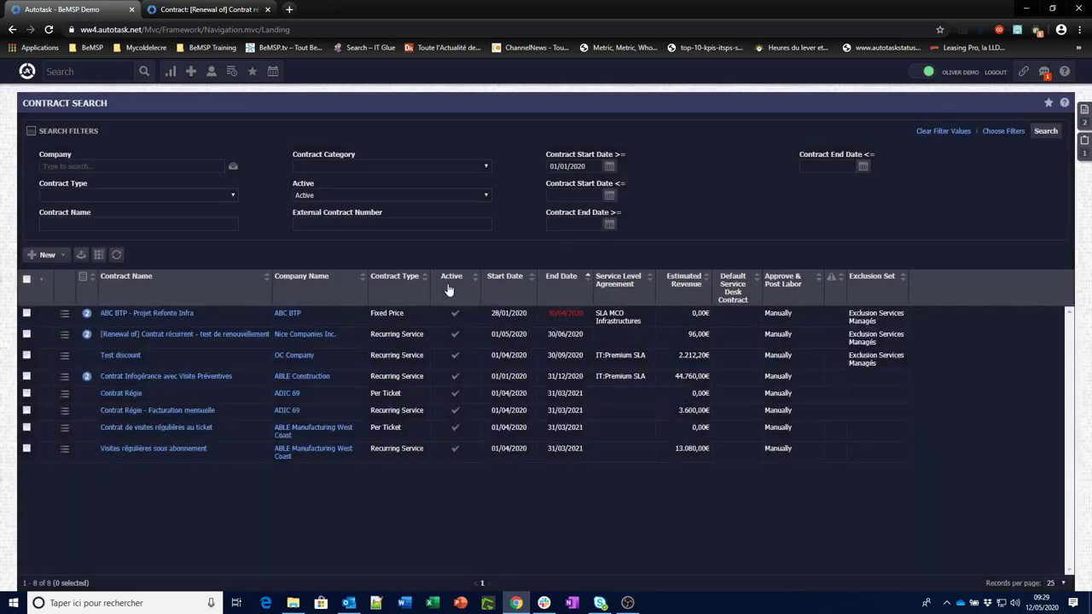
Examine the exclusions of the contract "[Renewal of] Contrat récurrent - test de renouvellement" and the form for creating an exclusion set
{"action": "left_click", "coordinate": [194, 337]}
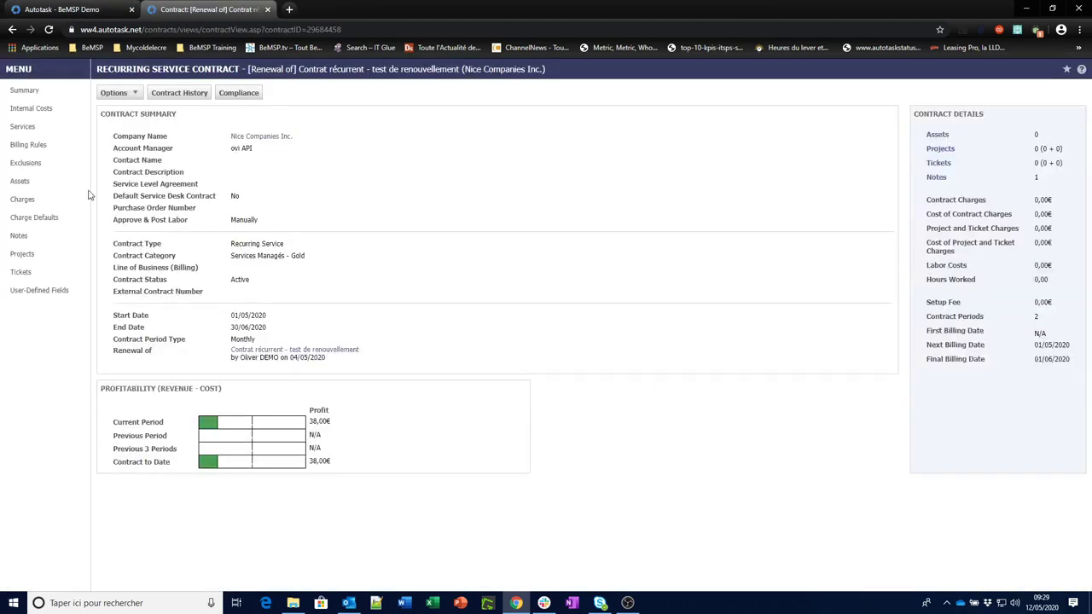
{"action": "left_click", "coordinate": [25, 163]}
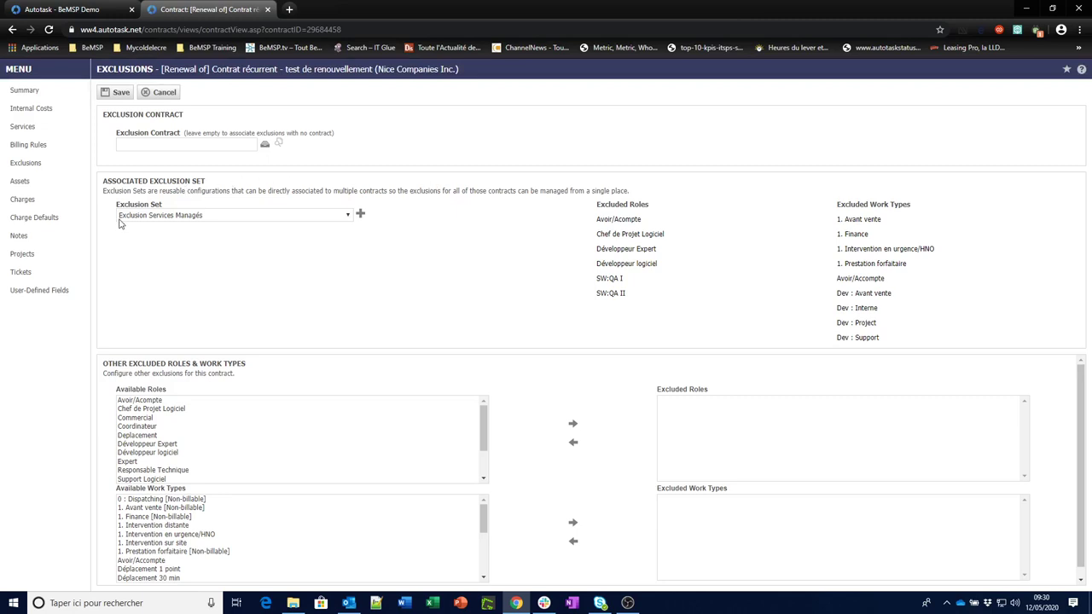
{"action": "left_click", "coordinate": [179, 220]}
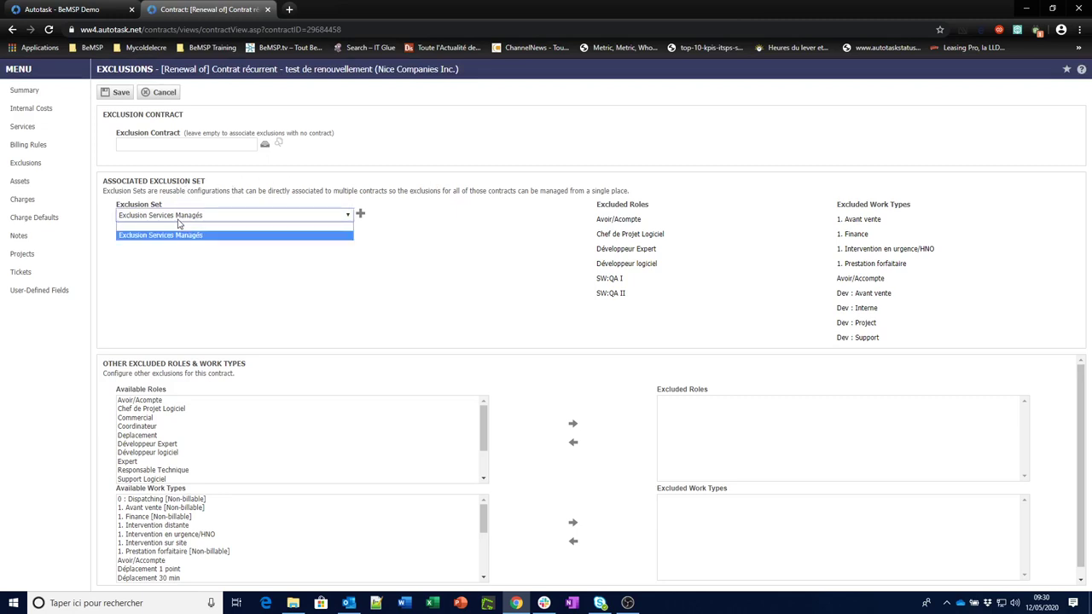
{"action": "left_click", "coordinate": [179, 221]}
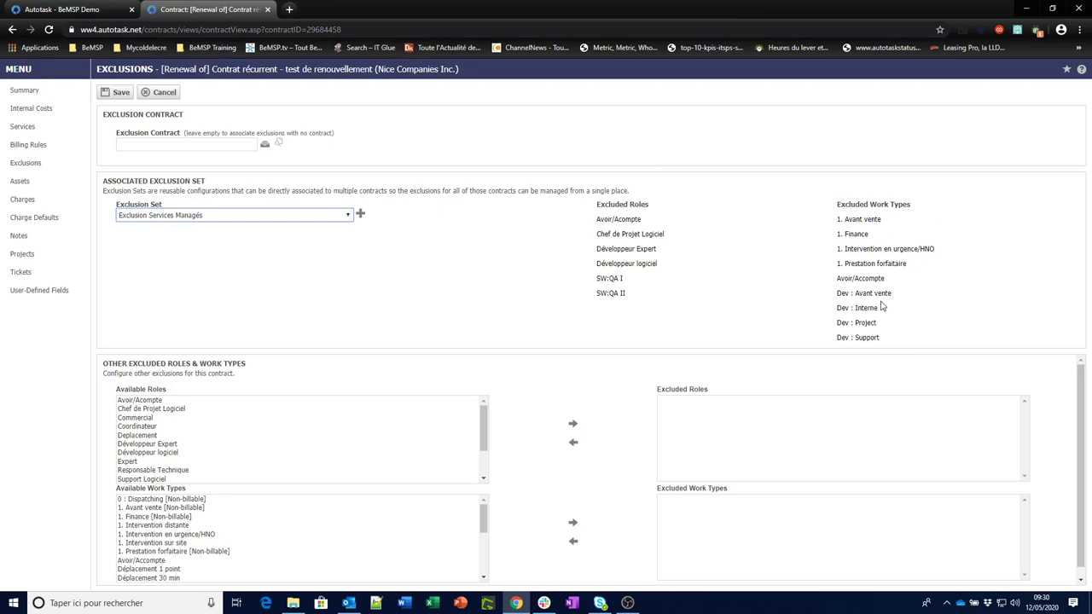
{"action": "left_click", "coordinate": [360, 216]}
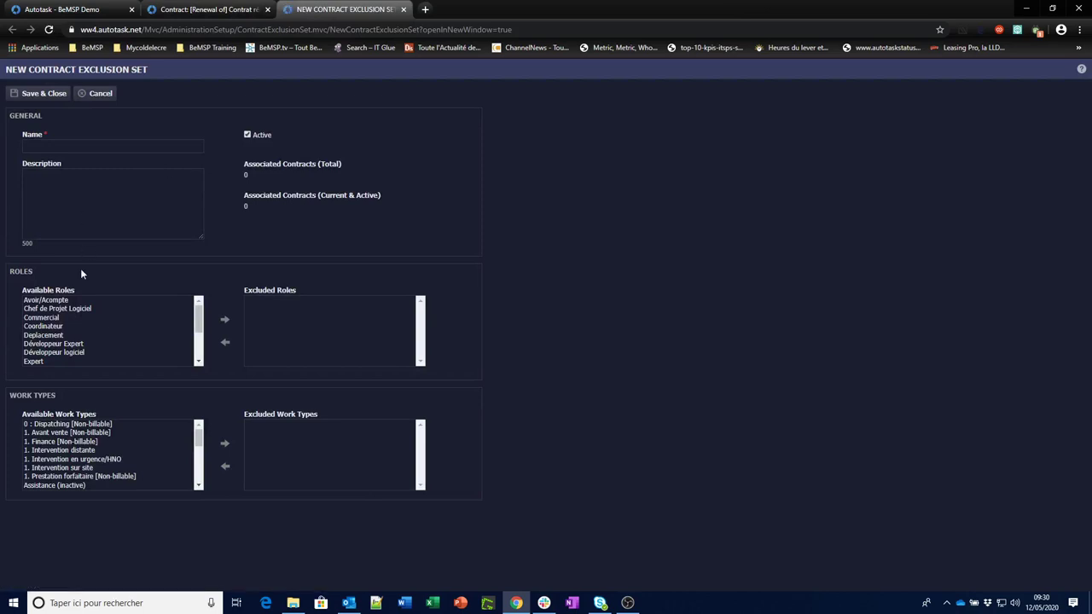
{"action": "left_click", "coordinate": [403, 9]}
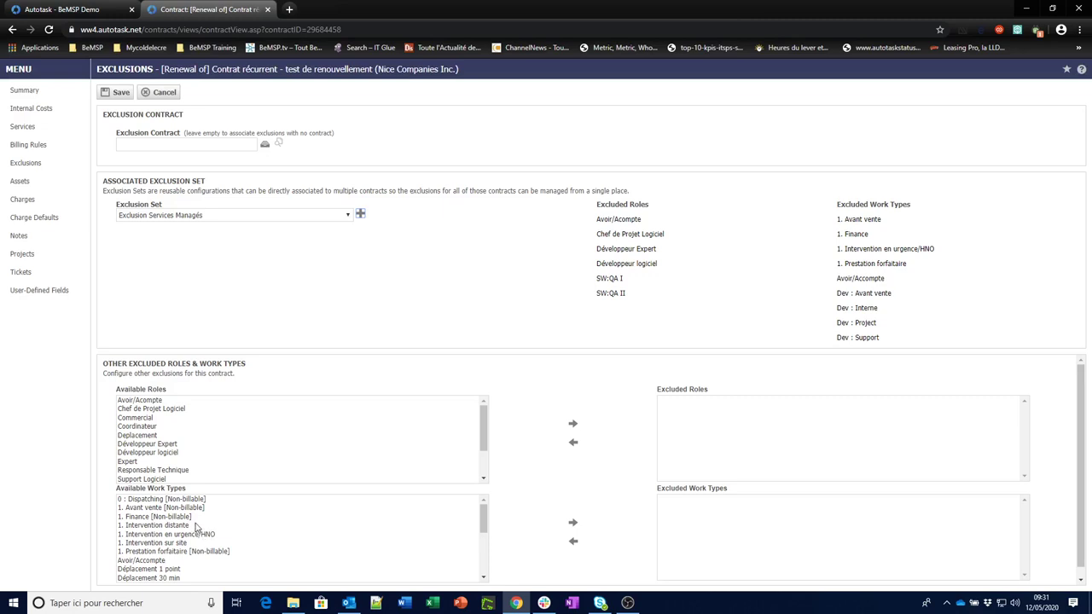
Try excluding the work type "1. Intervention sur site" for this contract only, and remove that exclusion again
{"action": "left_click", "coordinate": [162, 542]}
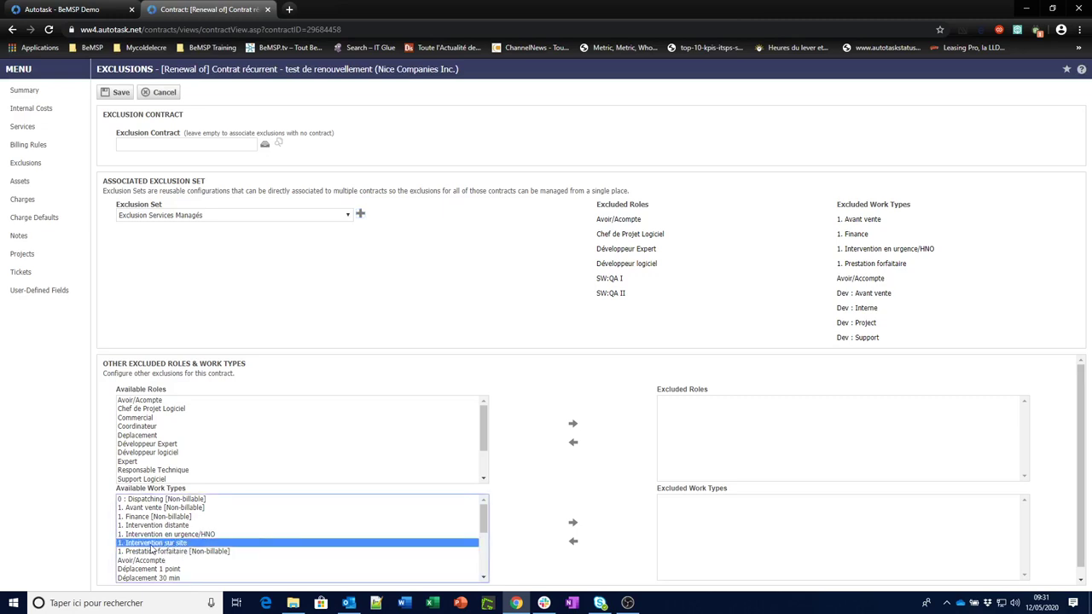
{"action": "left_click", "coordinate": [572, 525]}
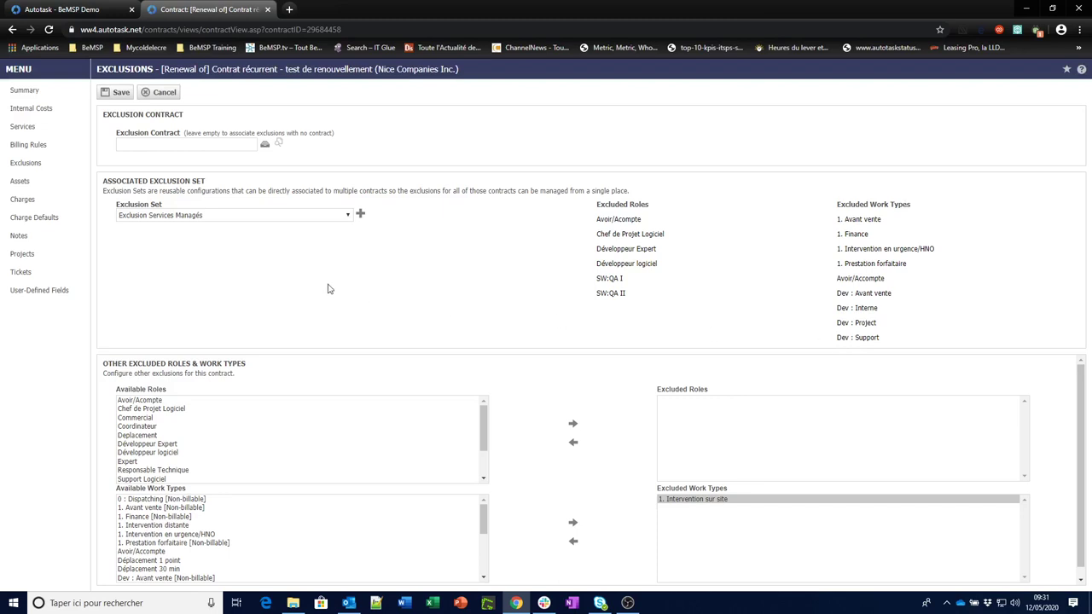
{"action": "left_click", "coordinate": [573, 540]}
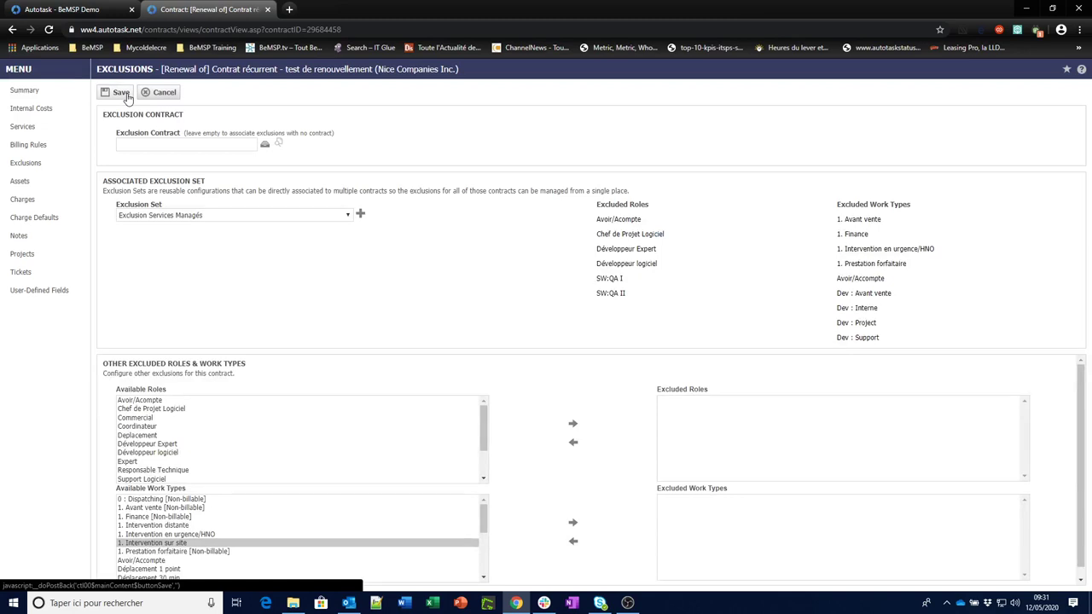
List the contracts using "Exclusion Services Managés" from the "Contrat par Exclusion Set" widget on the "bac à sable" dashboard
{"action": "left_click", "coordinate": [86, 11]}
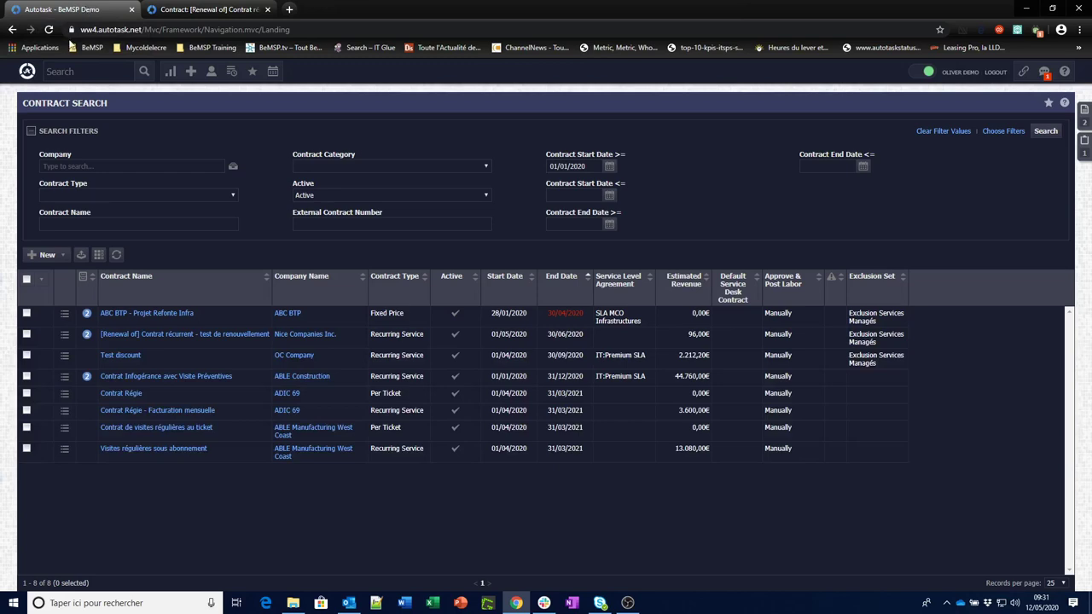
{"action": "left_click", "coordinate": [28, 72]}
{"action": "left_click", "coordinate": [28, 72]}
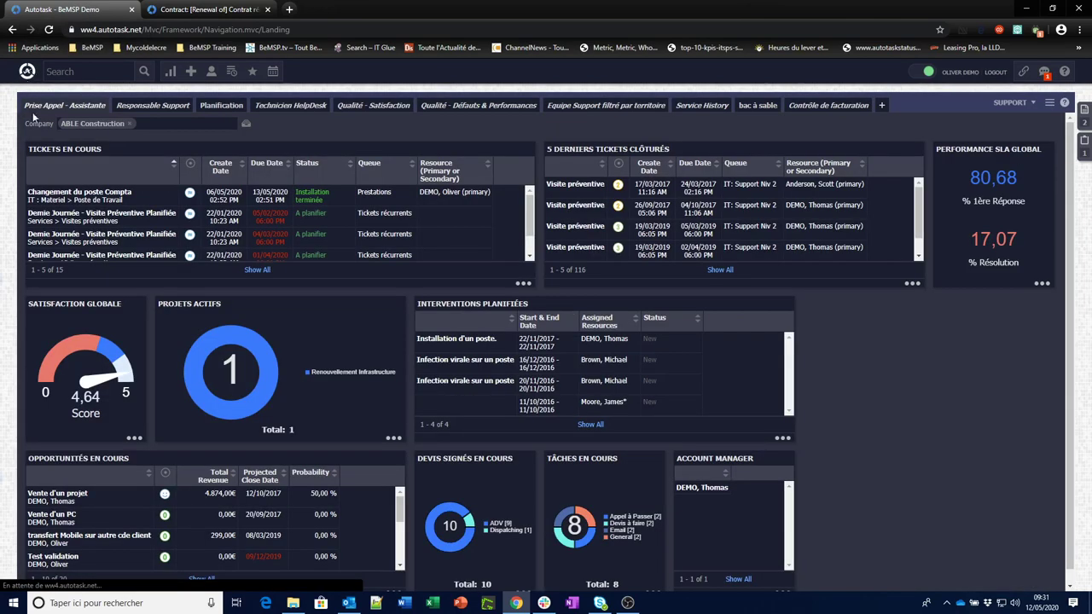
{"action": "left_click", "coordinate": [755, 106]}
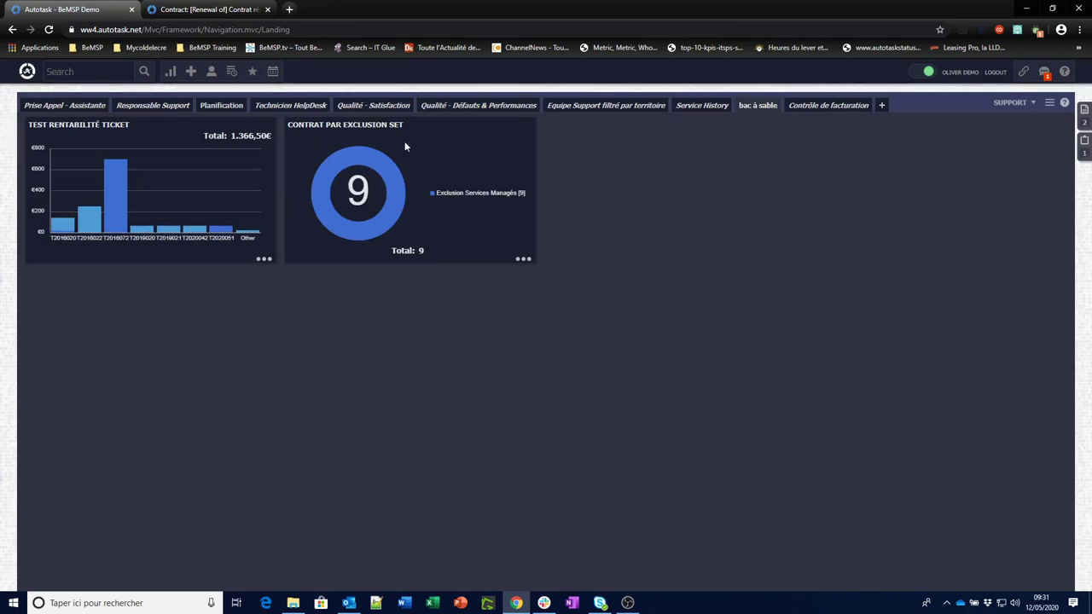
{"action": "left_click", "coordinate": [498, 194]}
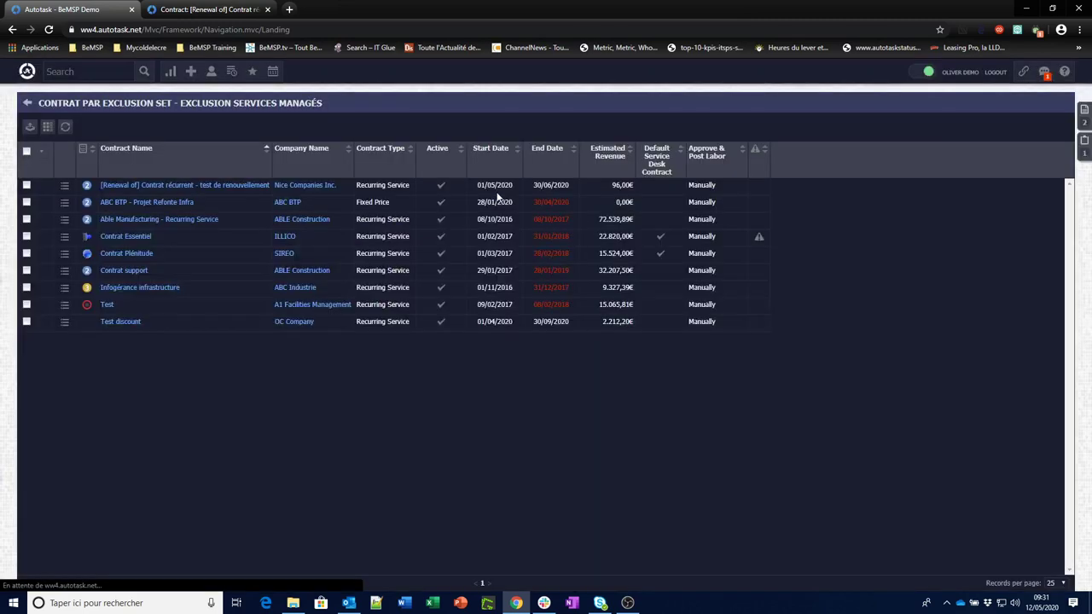
Add the Exclusion Set column to the contract list, save the column selection and return to the dashboard
{"action": "left_click", "coordinate": [49, 128]}
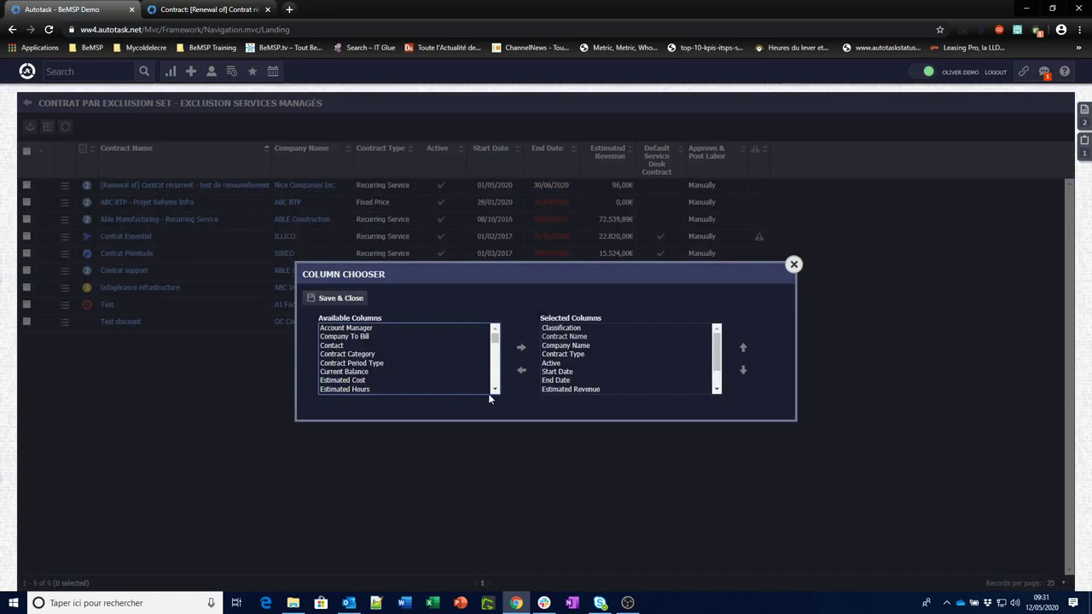
{"action": "scroll", "coordinate": [491, 392], "scroll_direction": "down", "scroll_amount": 2}
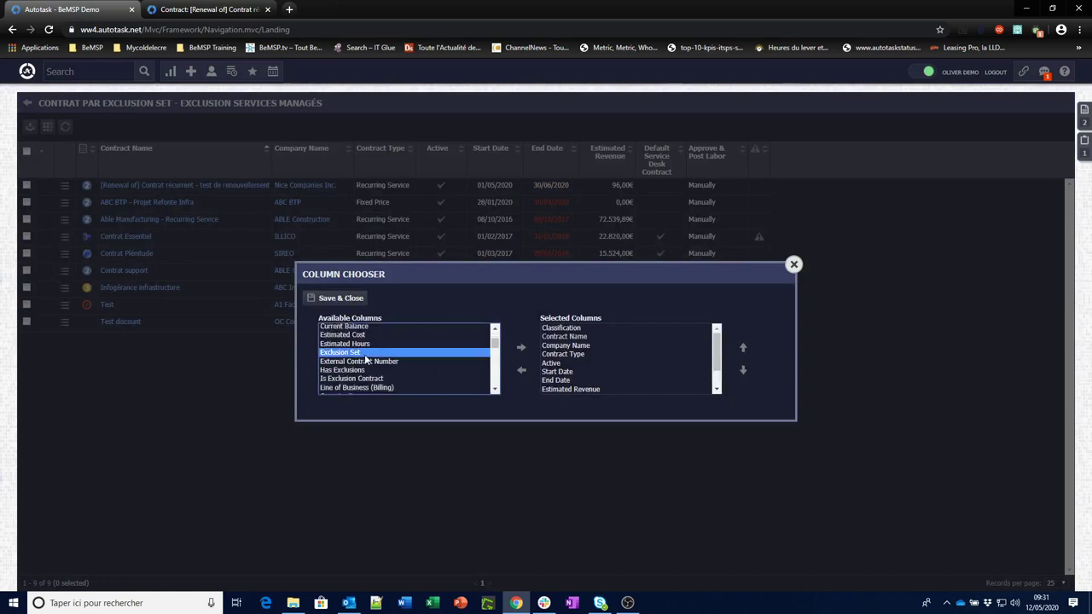
{"action": "double_click", "coordinate": [363, 353]}
{"action": "left_click", "coordinate": [348, 298]}
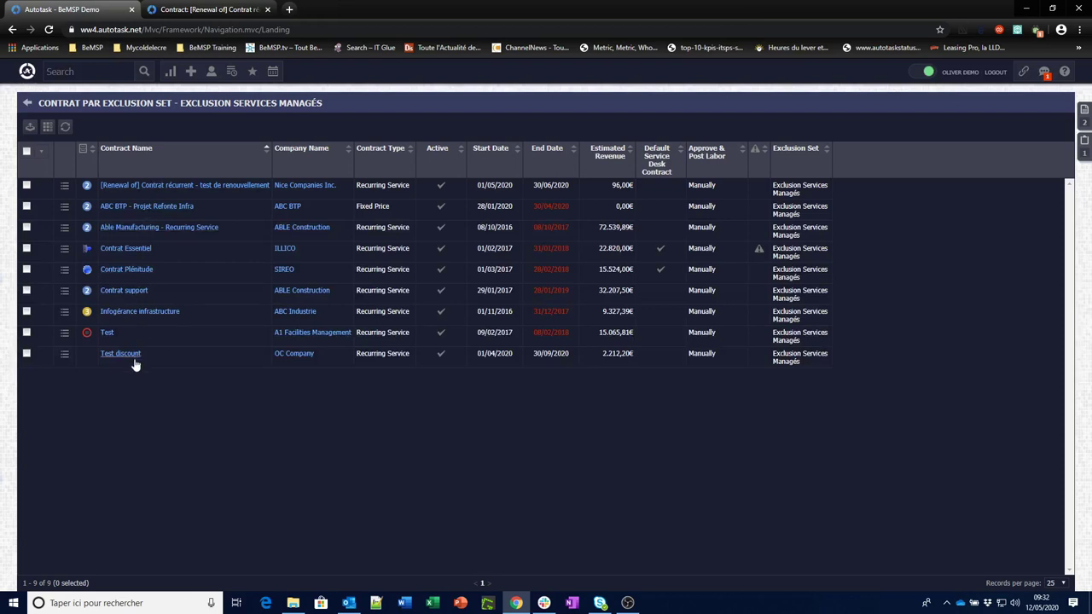
{"action": "left_click", "coordinate": [28, 103]}
Add the work type "1. Intervention sur site" to the excluded work types of the contract exclusion set "Exclusion Services Managés" and save
{"action": "left_click", "coordinate": [27, 71]}
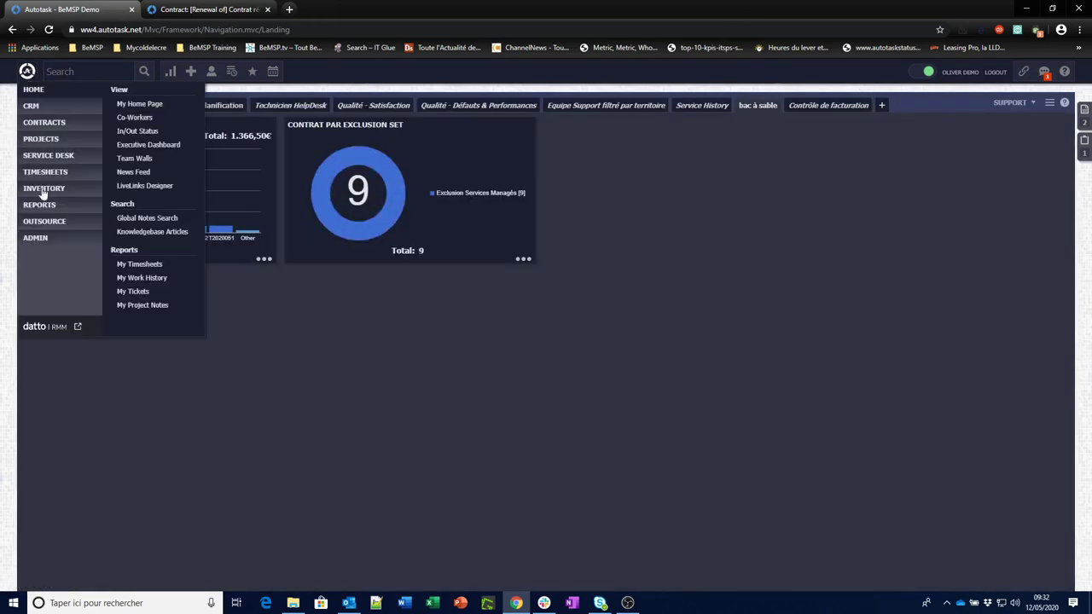
{"action": "mouse_move", "coordinate": [35, 242]}
{"action": "left_click", "coordinate": [148, 106]}
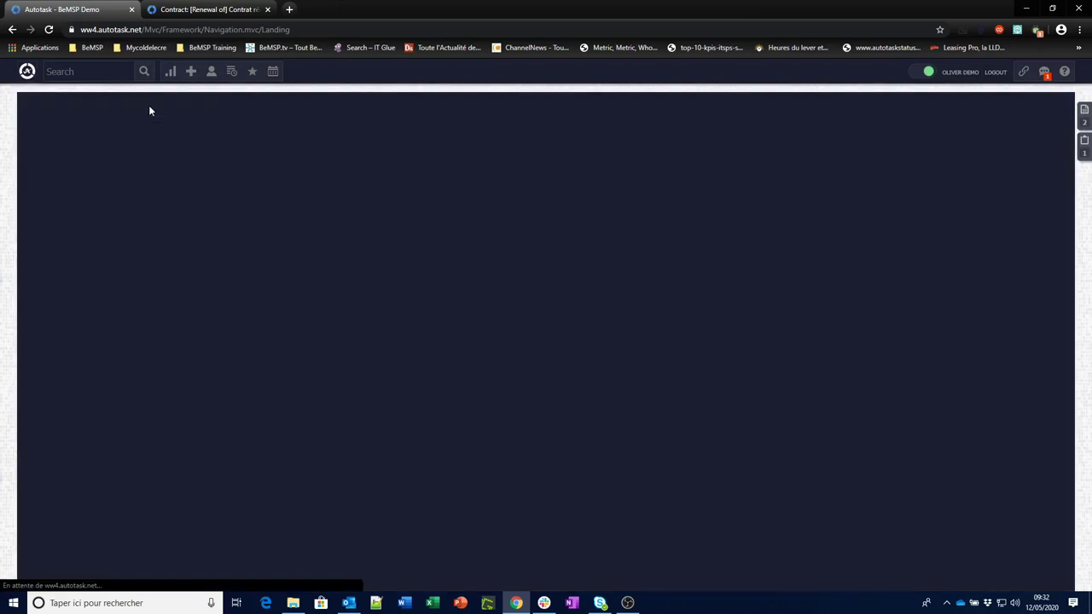
{"action": "left_click", "coordinate": [31, 414]}
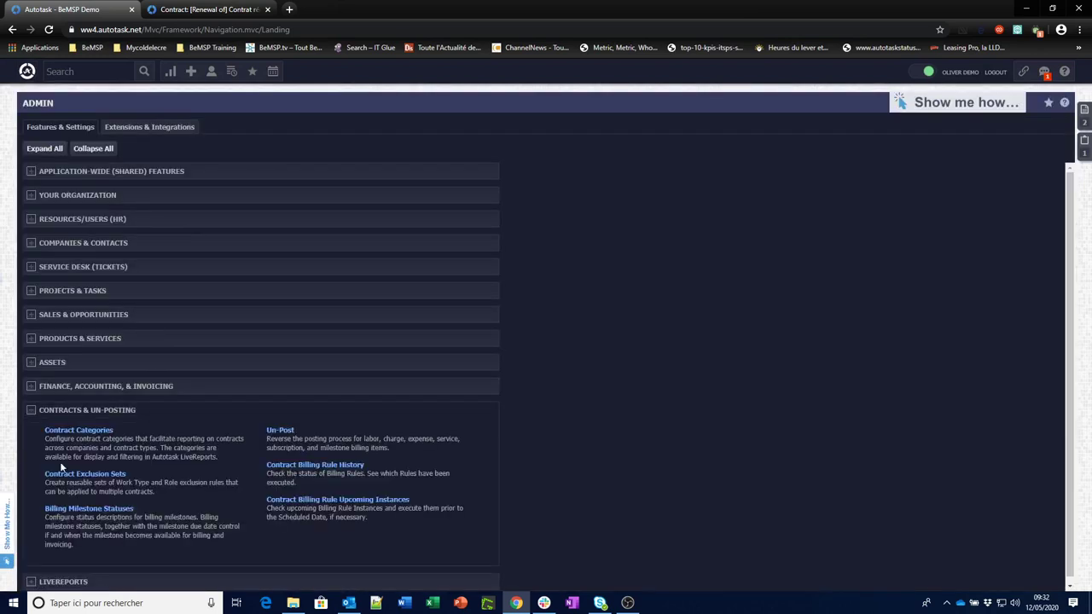
{"action": "left_click", "coordinate": [87, 479]}
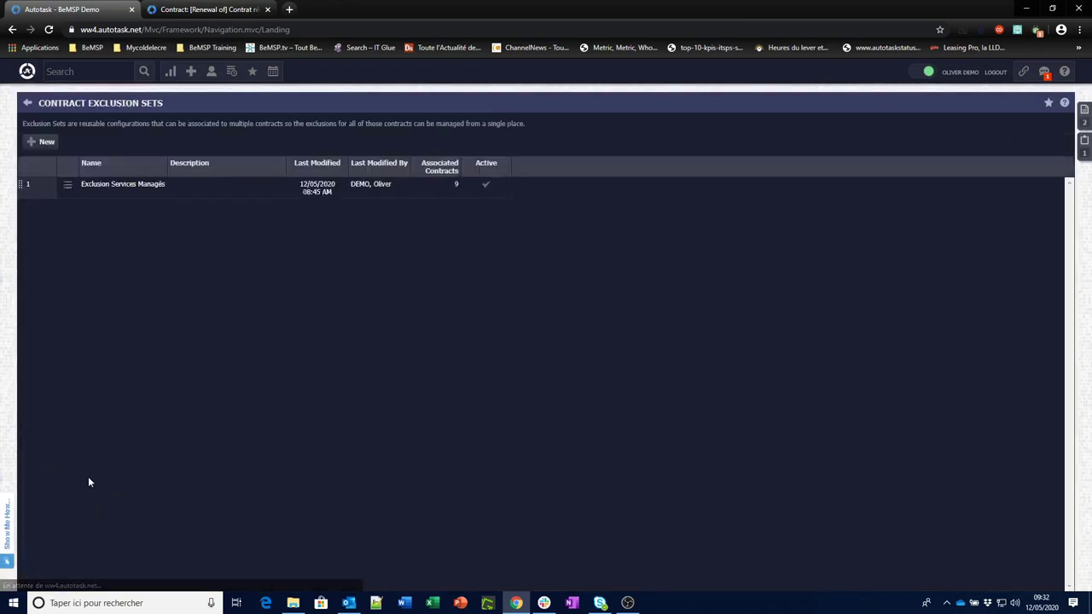
{"action": "left_click", "coordinate": [68, 185]}
{"action": "left_click", "coordinate": [89, 201]}
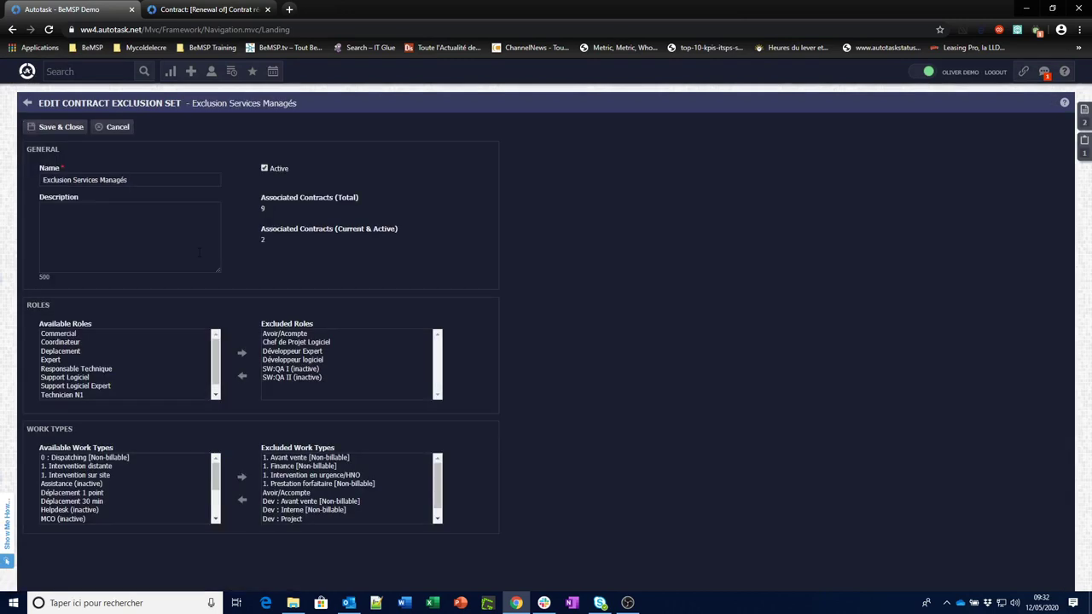
{"action": "double_click", "coordinate": [106, 475]}
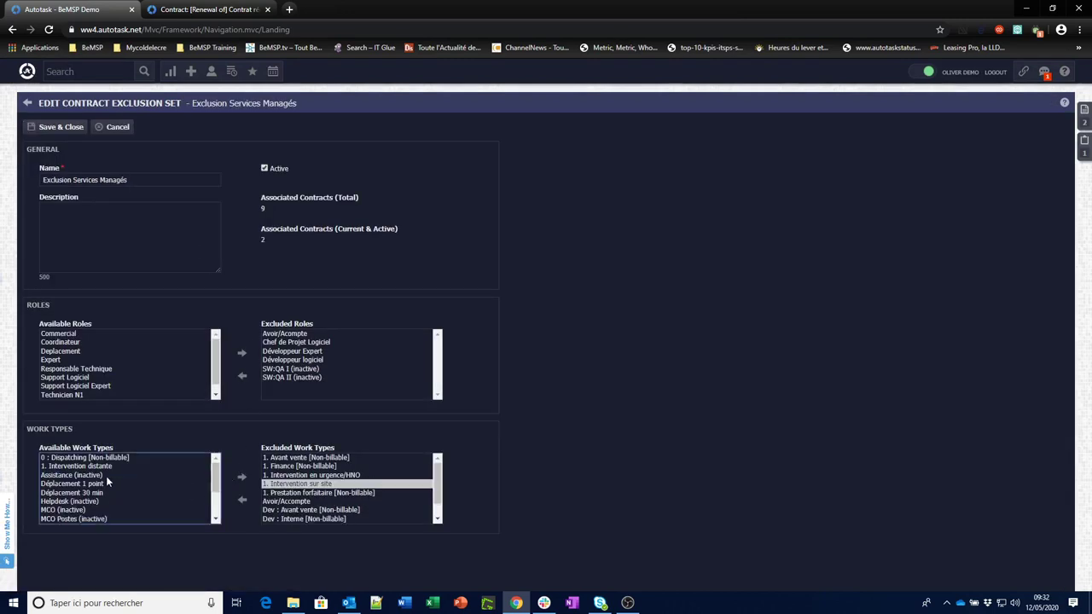
{"action": "left_click", "coordinate": [62, 128]}
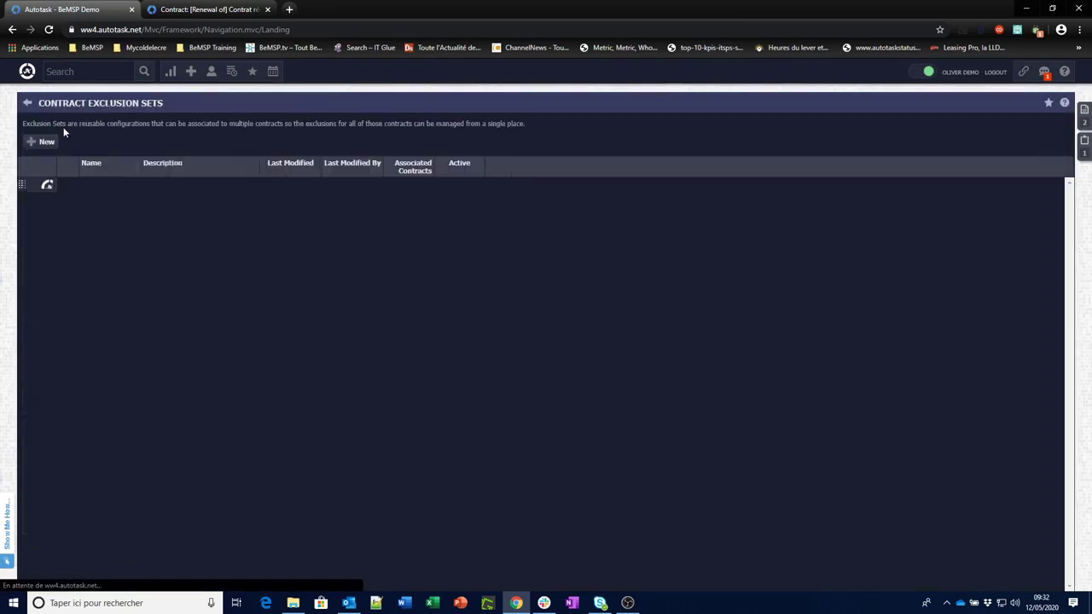
Check the exclusions of the contract "ABC BTP - Projet Refonte Infra" for the excluded work type "1. Intervention sur site"
{"action": "left_click", "coordinate": [27, 104]}
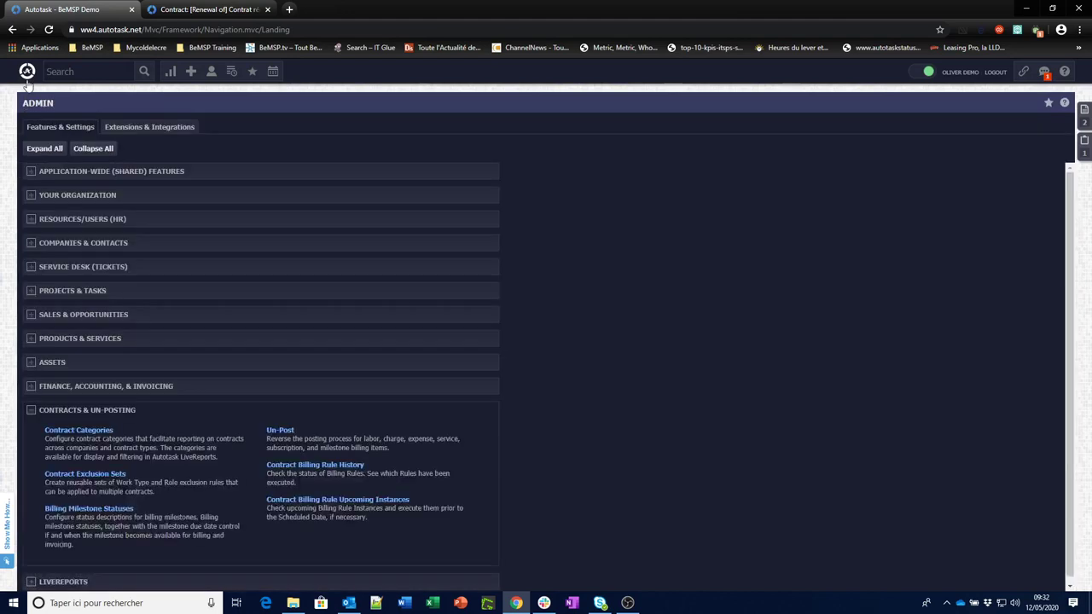
{"action": "left_click", "coordinate": [26, 104]}
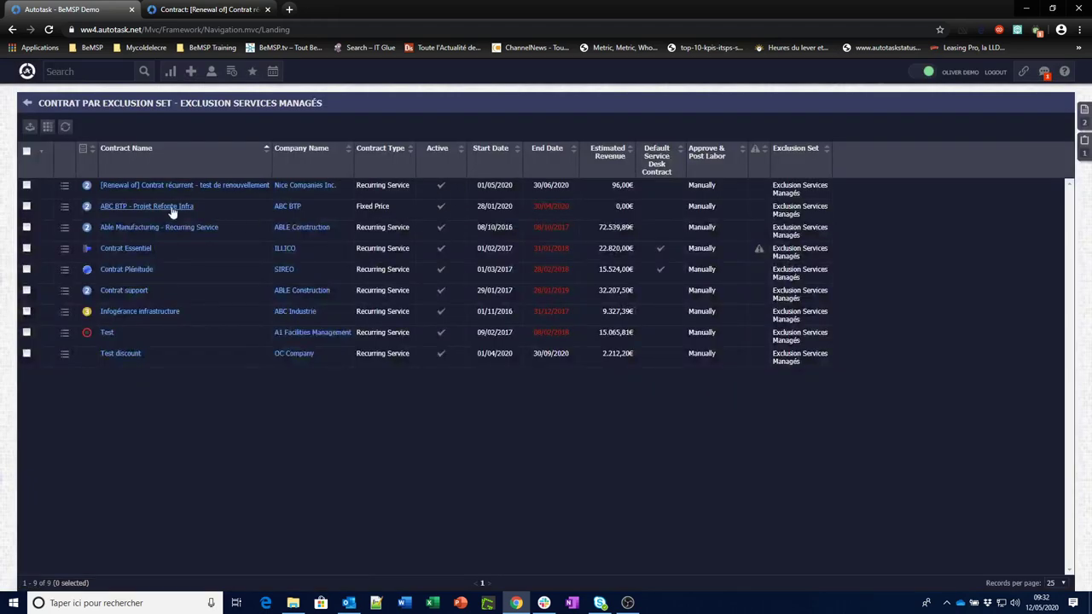
{"action": "left_click", "coordinate": [145, 208]}
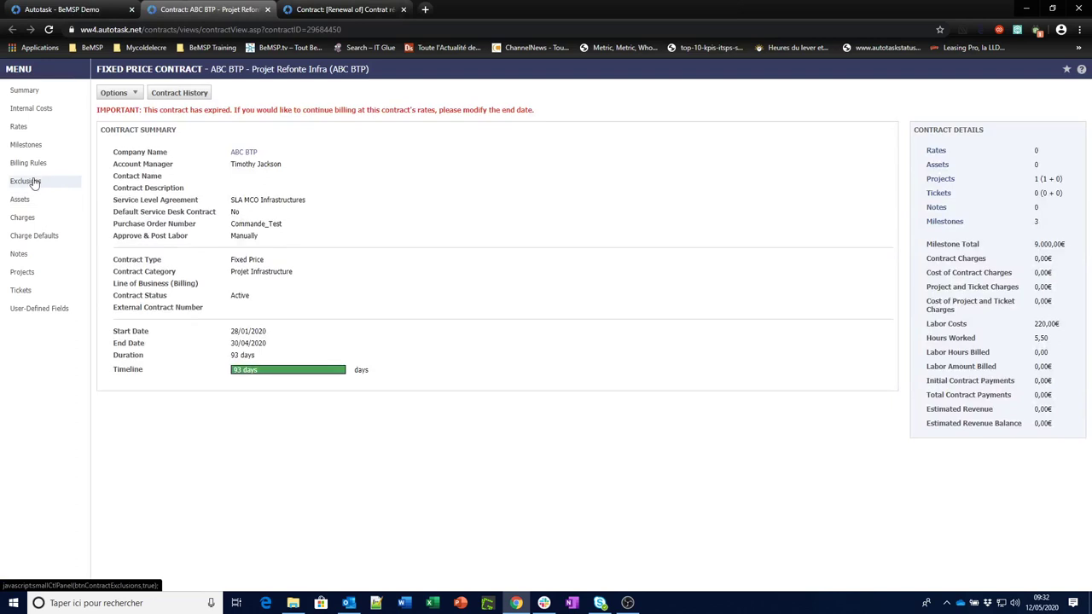
{"action": "left_click", "coordinate": [35, 182]}
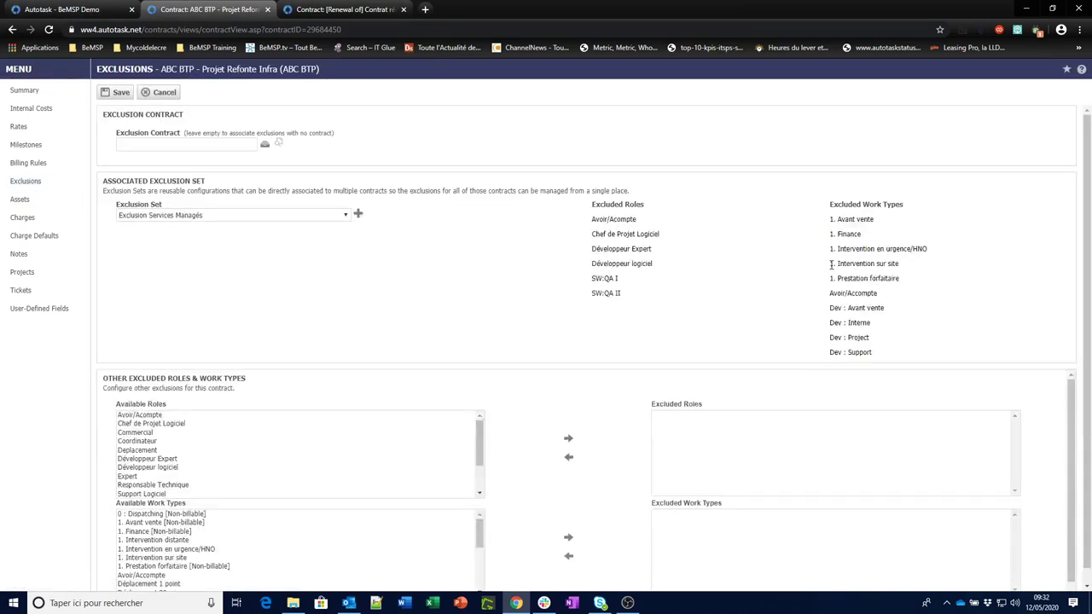
{"action": "left_click_drag", "start_coordinate": [831, 266], "coordinate": [901, 270]}
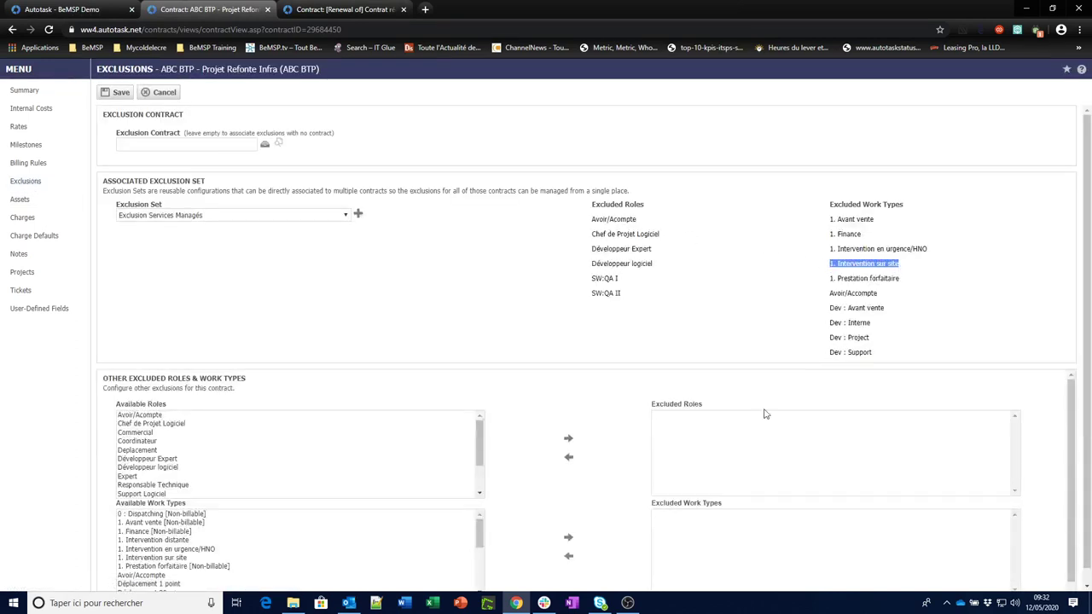